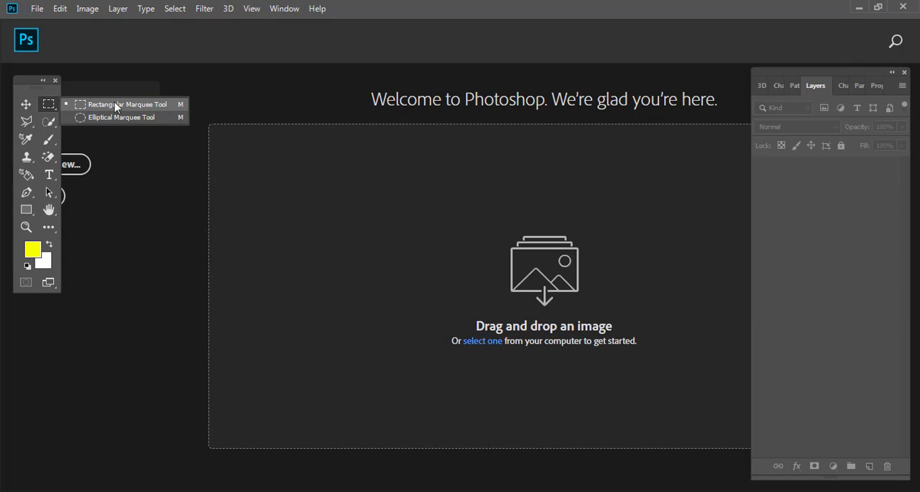
- Activate the Rectangular Marquee Tool and open the "objek contoj" image
click(116, 106)
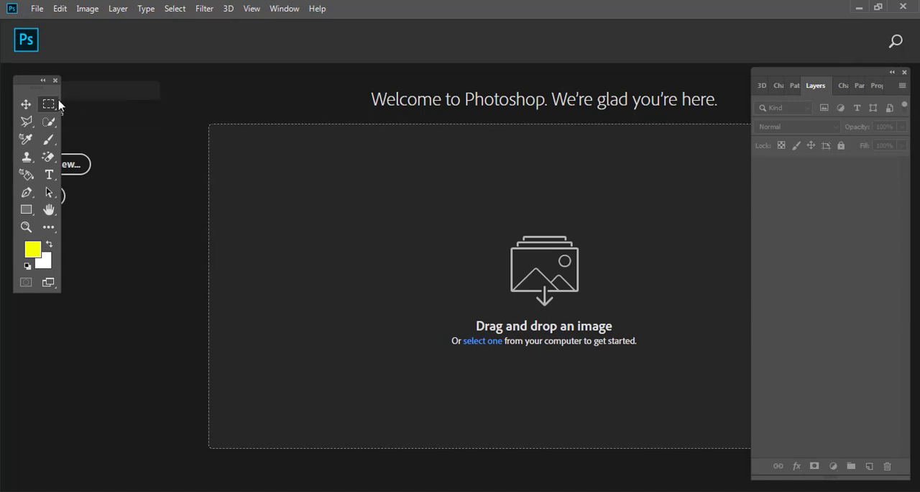
click(41, 9)
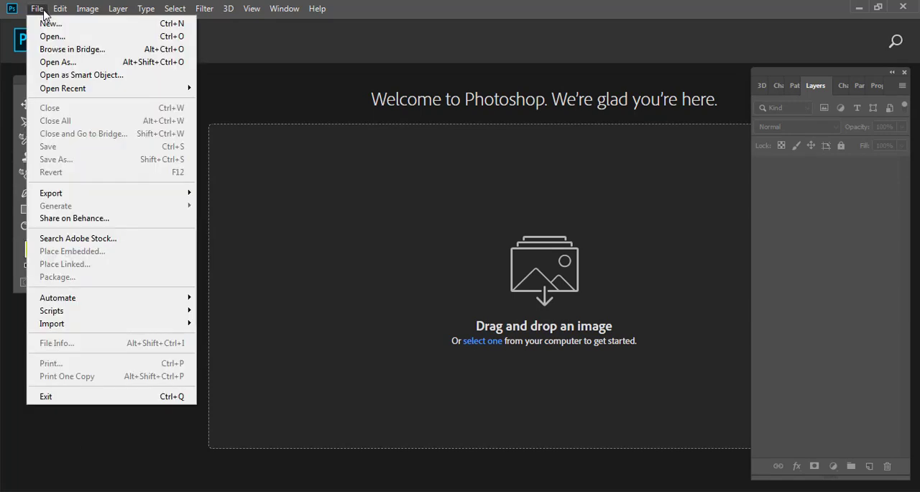
click(49, 37)
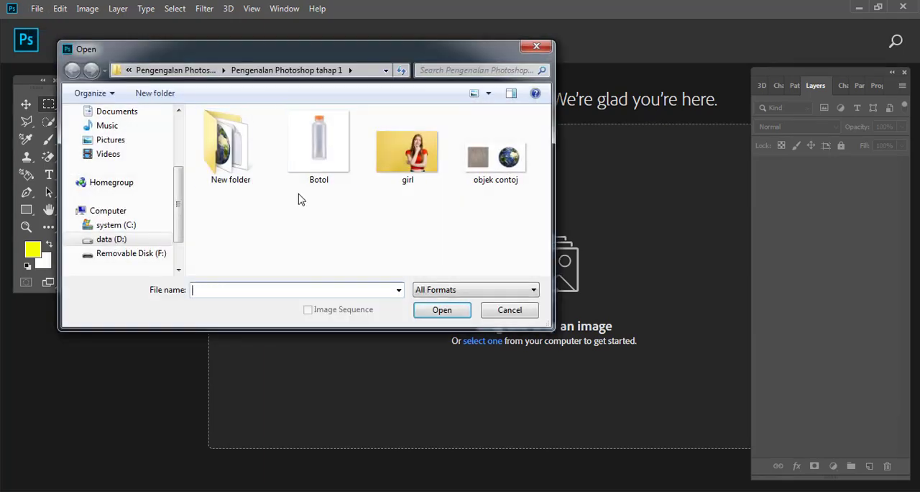
click(498, 159)
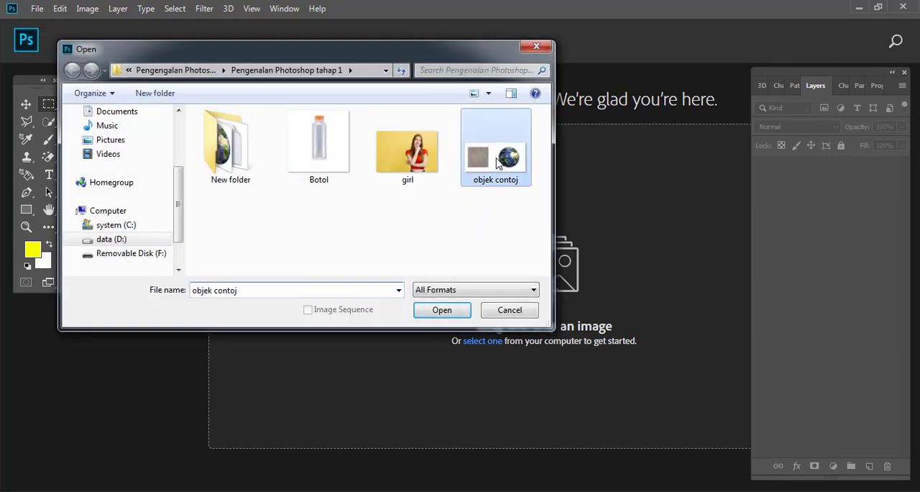
click(443, 310)
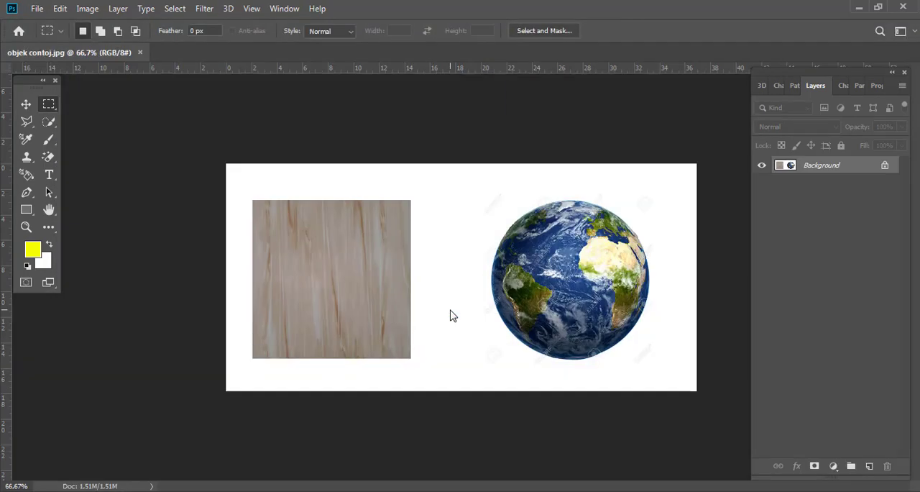
- Select the wooden square with the Rectangular Marquee Tool and copy it to a new layer, checking it with the Background hidden
right_click(51, 107)
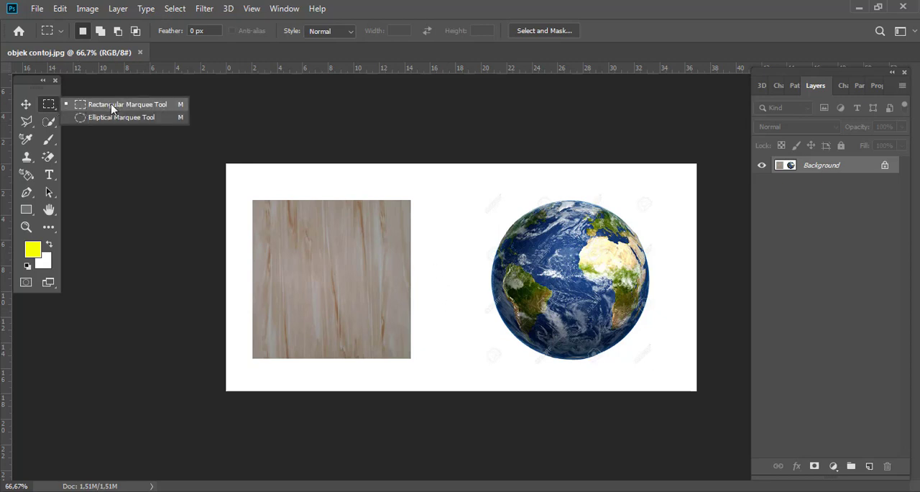
click(162, 108)
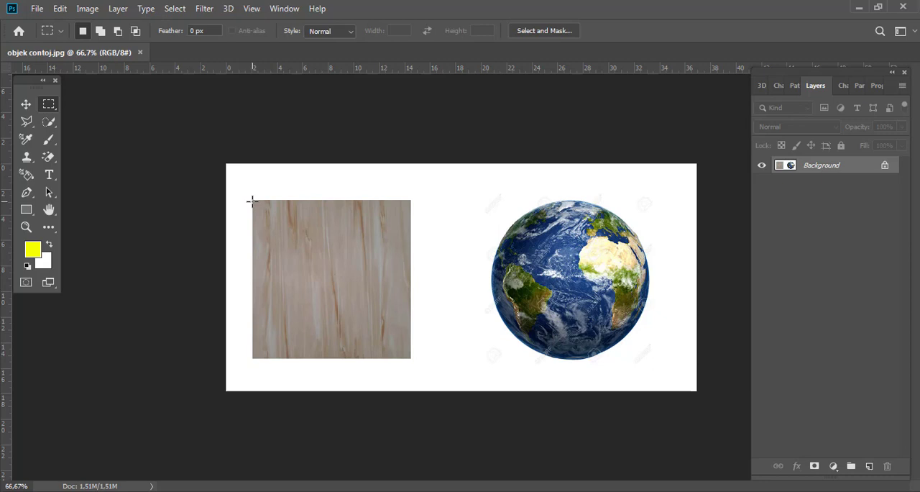
drag(252, 200, 412, 355)
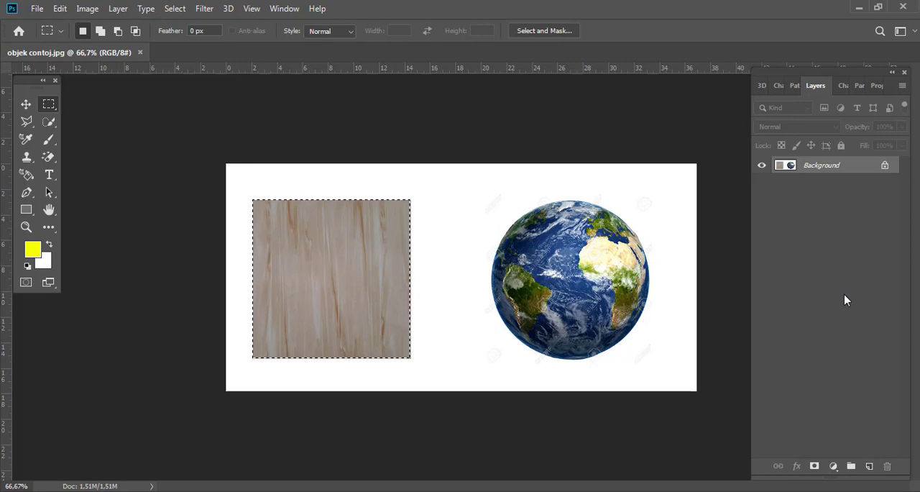
key(ctrl+j)
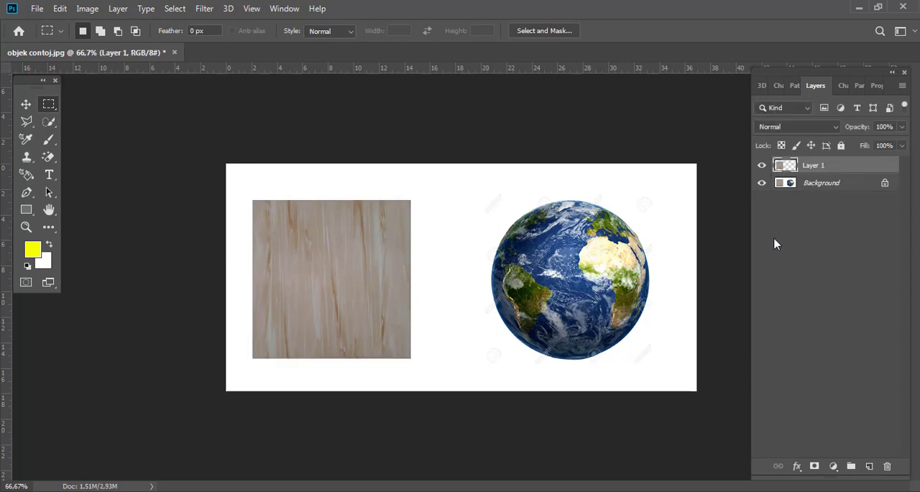
click(762, 184)
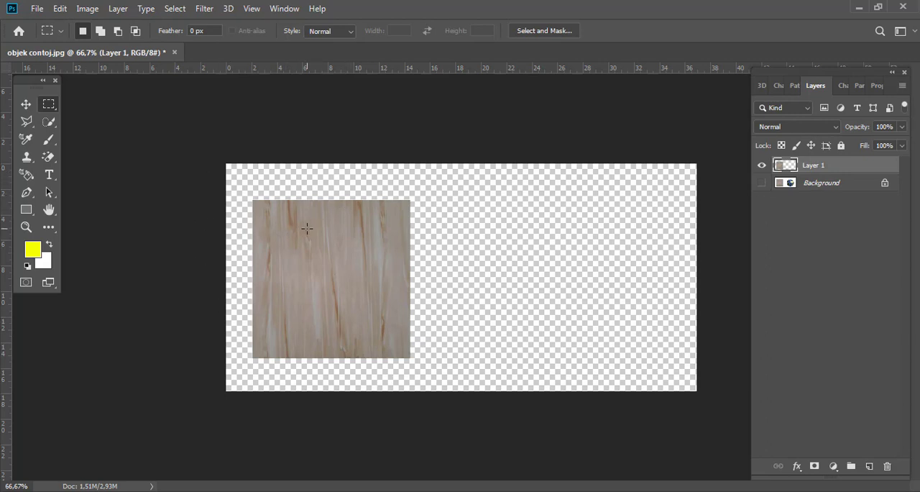
click(761, 184)
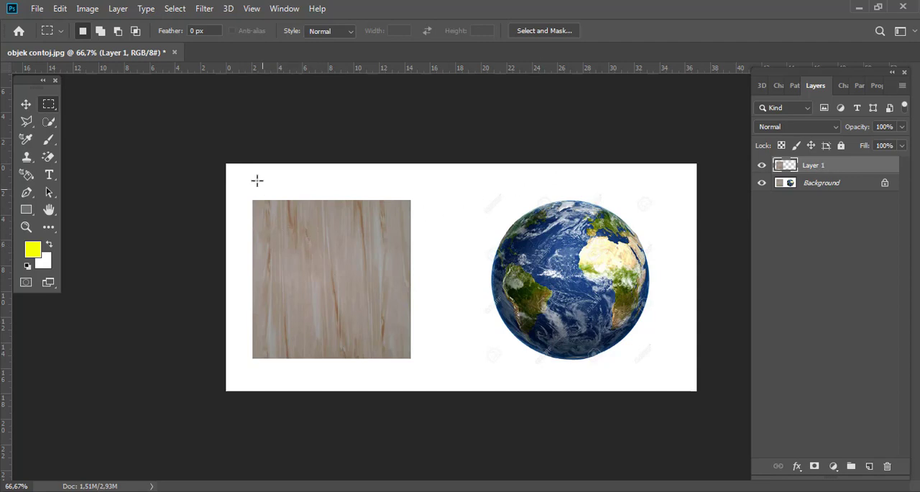
- Place guides along the globe's left and top edges and select the globe from their intersection with the Elliptical Marquee Tool
right_click(48, 104)
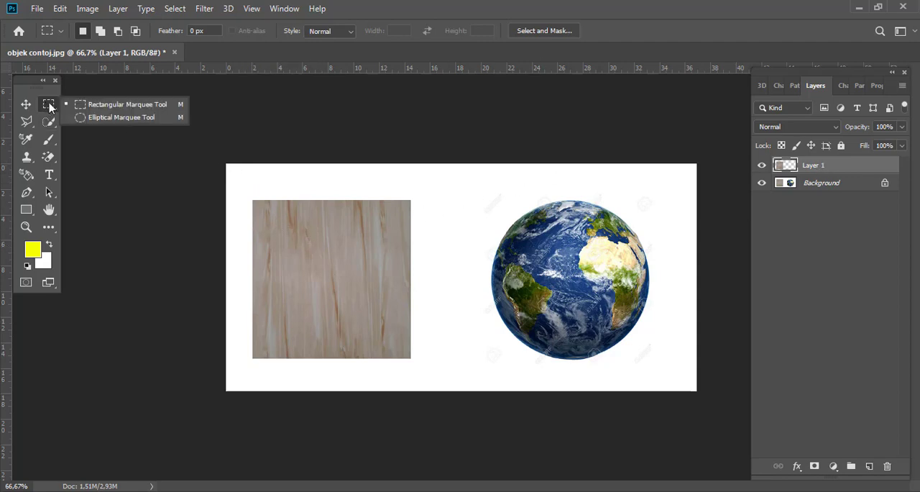
click(111, 117)
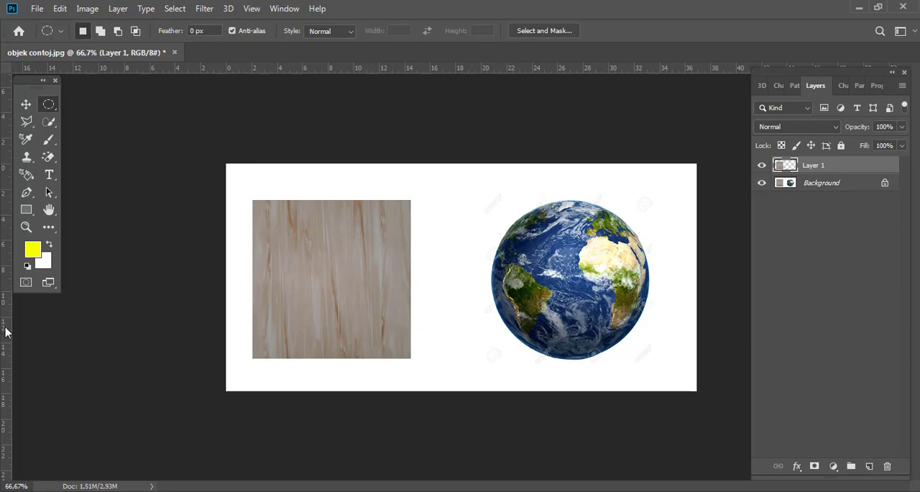
drag(6, 329, 492, 329)
drag(619, 69, 616, 198)
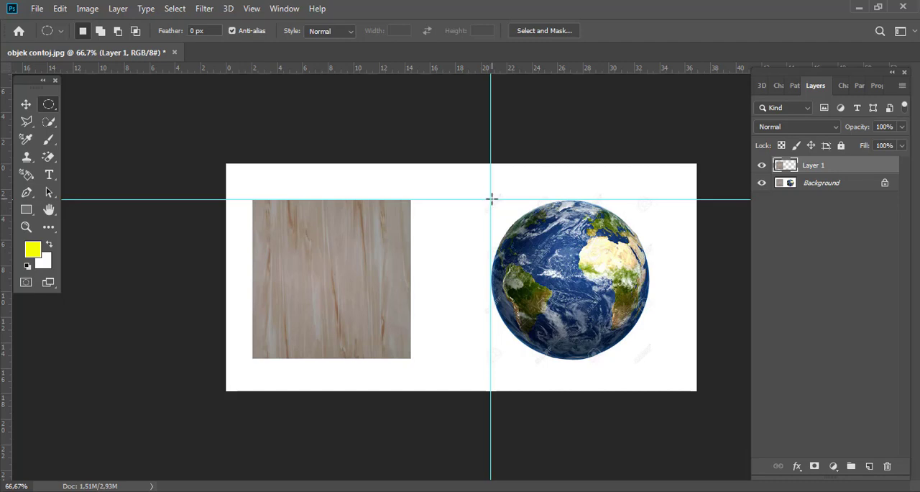
drag(491, 200, 654, 357)
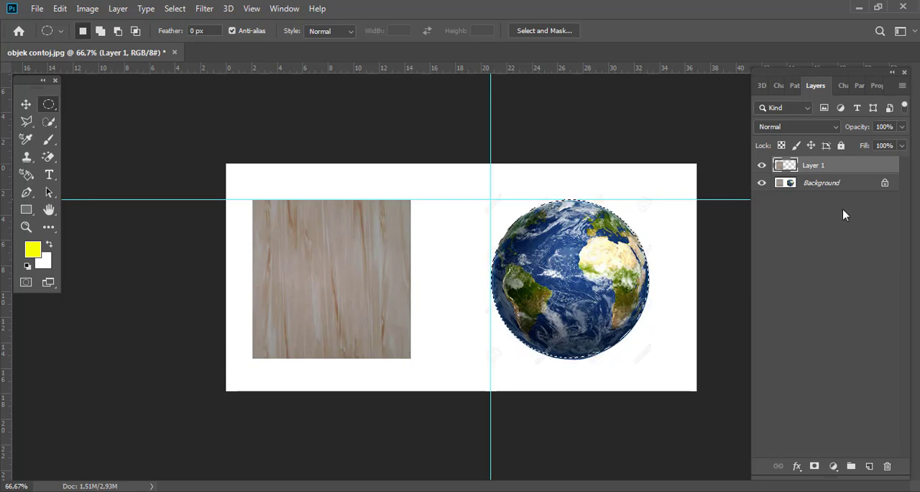
- Copy the selected globe from the Background layer to a new layer and hide the Background
click(828, 186)
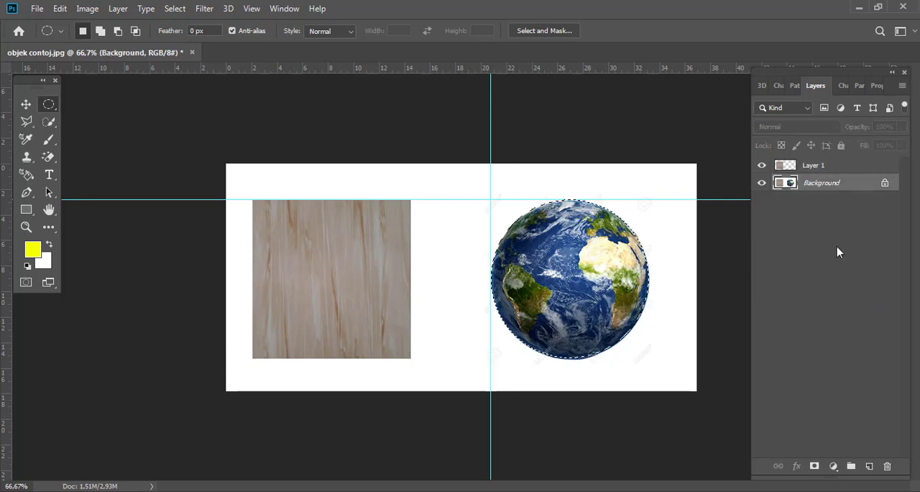
key(ctrl+j)
click(761, 200)
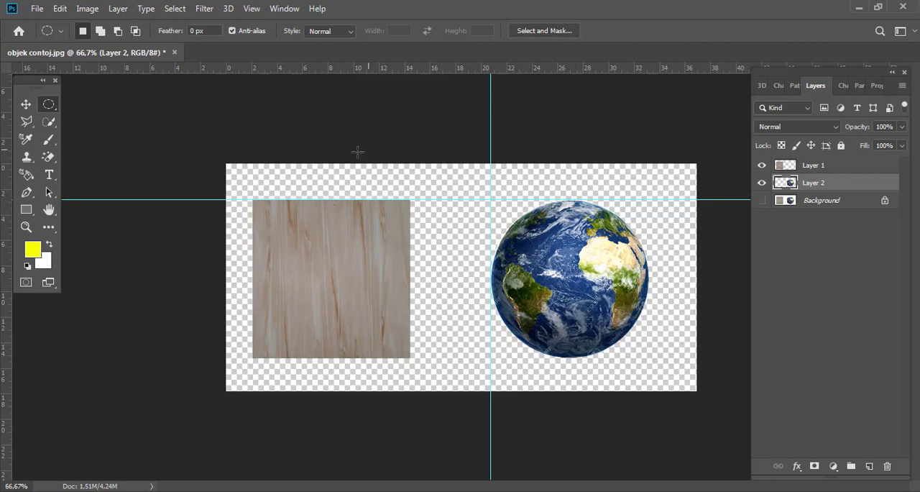
- Move the globe slightly up and right with the Move Tool, and reposition the wooden square slightly up and right on its layer
click(26, 105)
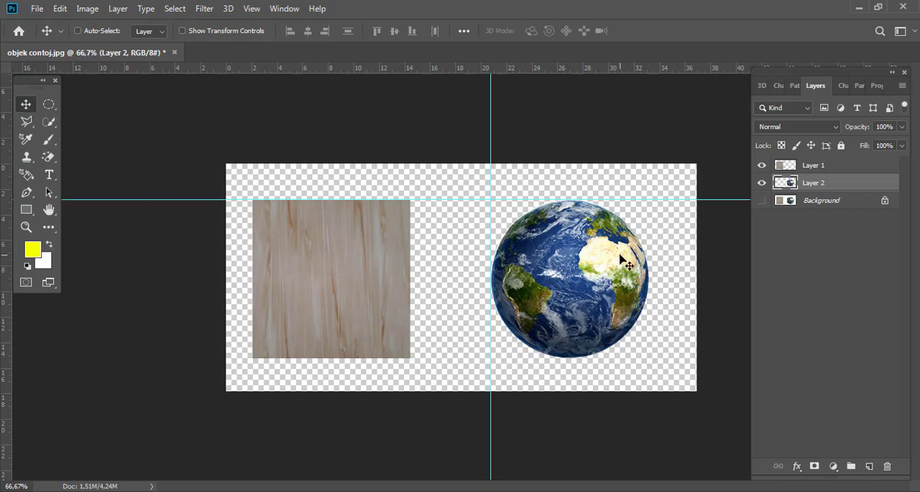
mouse_move(575, 281)
mouse_down()
mouse_move(549, 282)
mouse_move(608, 282)
mouse_move(595, 164)
mouse_move(585, 268)
mouse_move(568, 273)
mouse_up()
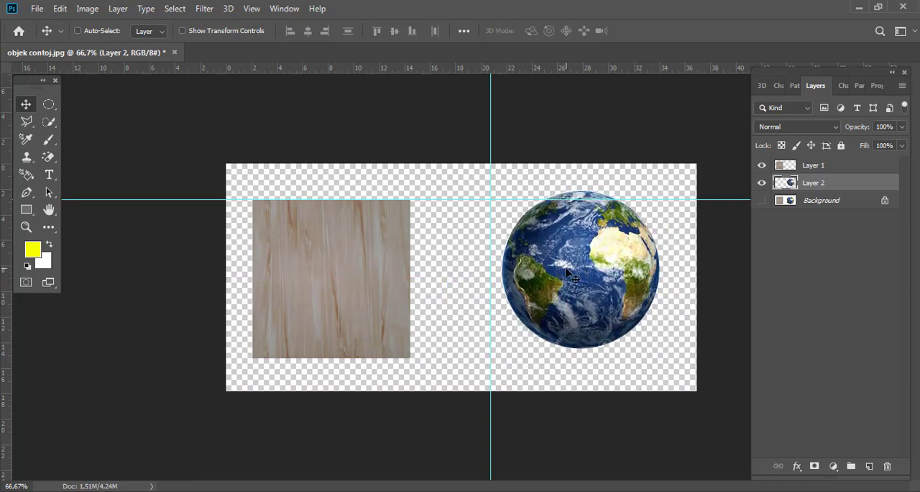
ctrl+click(350, 251)
mouse_move(314, 254)
mouse_down()
mouse_move(427, 246)
mouse_move(284, 247)
mouse_move(359, 246)
mouse_move(330, 246)
mouse_up()
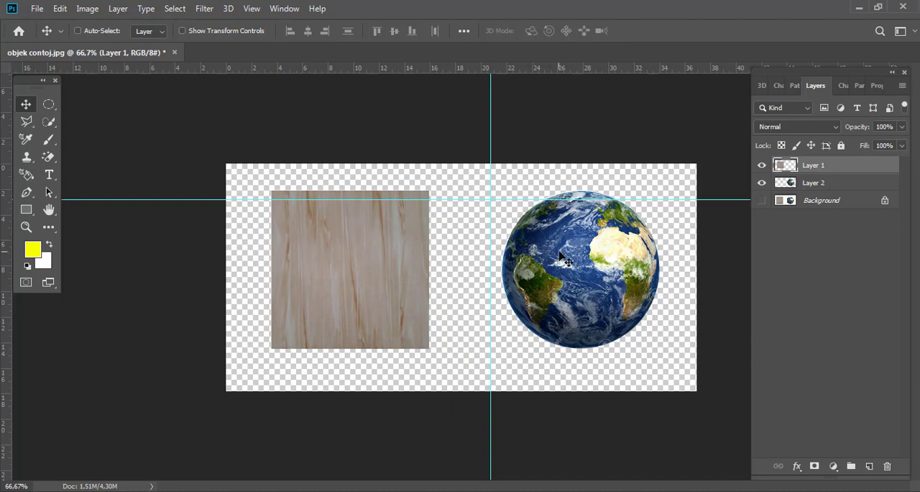
drag(555, 269, 582, 267)
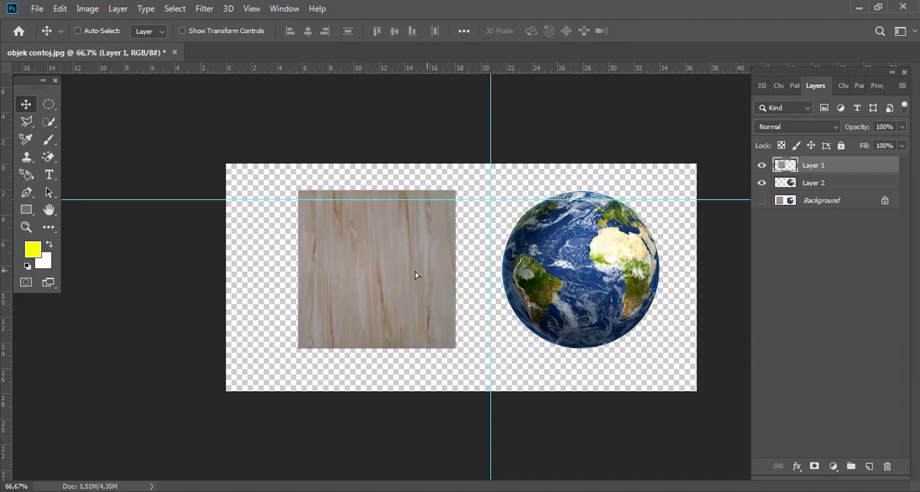
drag(427, 274, 376, 273)
drag(518, 267, 556, 266)
drag(433, 263, 412, 263)
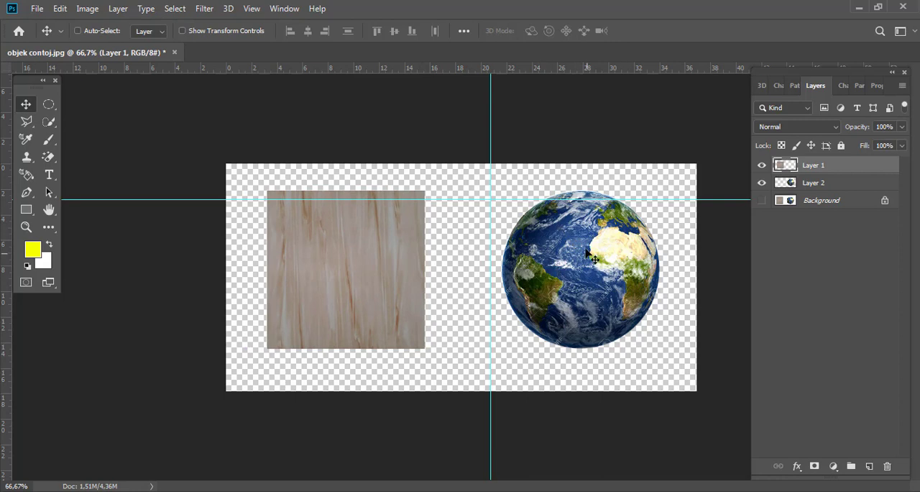
- Pick the globe layer directly on the canvas, then pick the wooden square's layer the same way and shift it slightly right
key(ctrl)
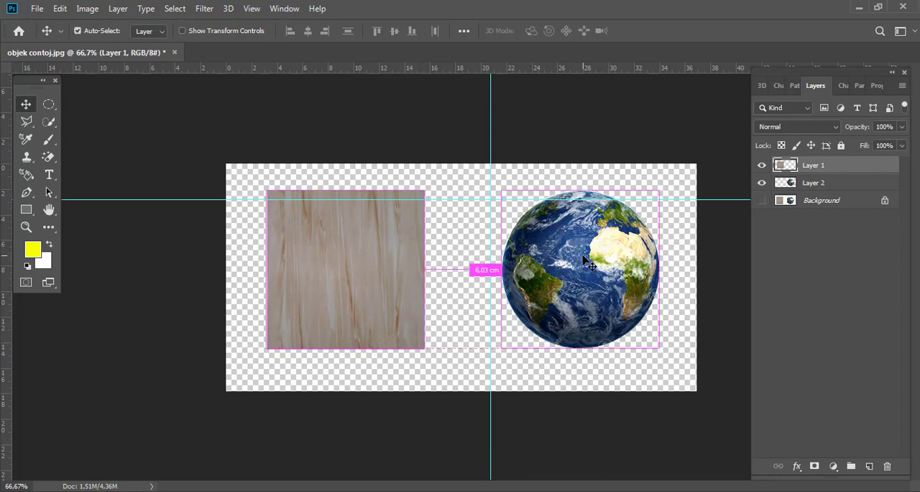
ctrl+click(583, 256)
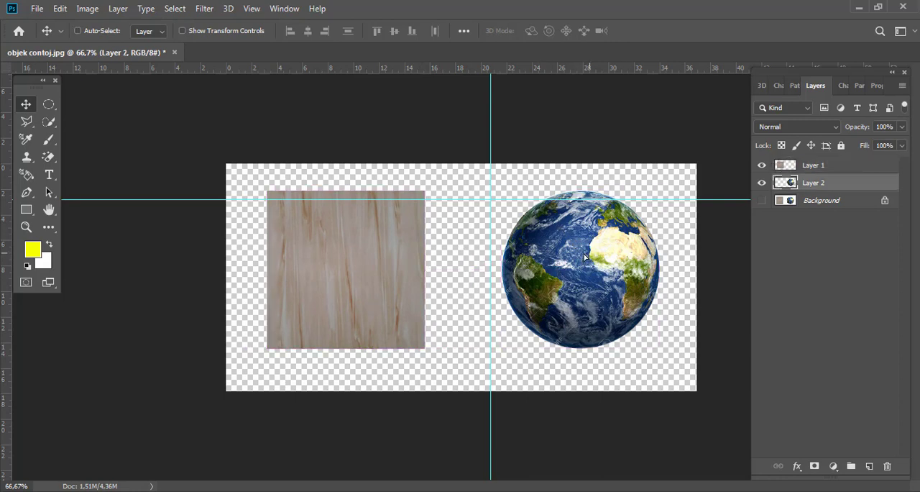
mouse_move(587, 254)
mouse_down()
mouse_move(574, 245)
mouse_move(591, 256)
mouse_up()
ctrl+click(381, 275)
drag(372, 277, 389, 277)
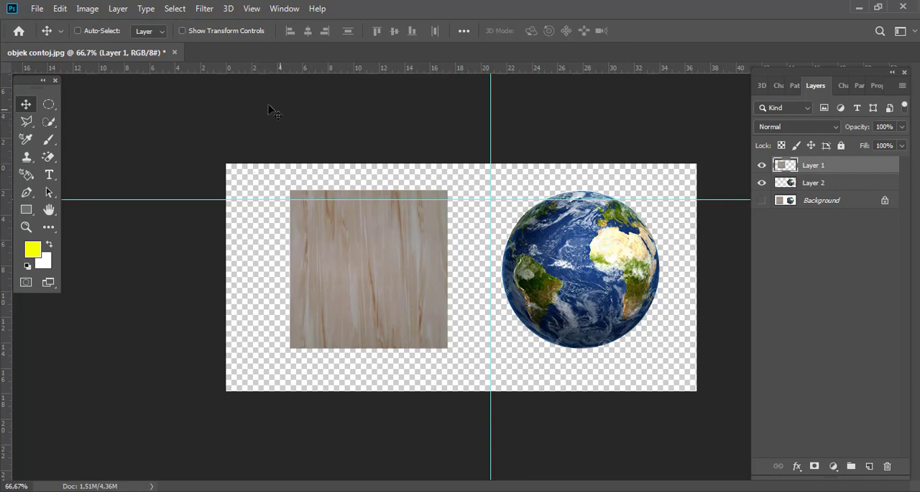
- Close the "objek contoj" image without saving and open the "girl" image
click(174, 53)
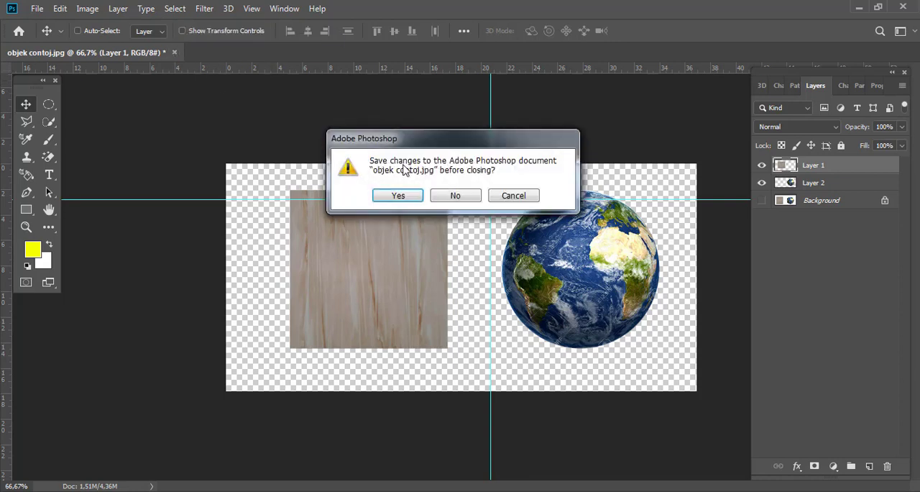
click(455, 197)
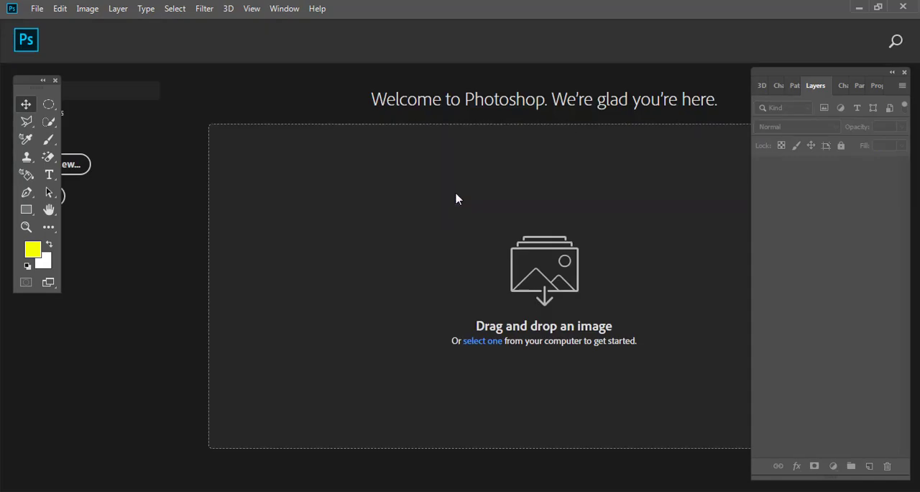
click(38, 9)
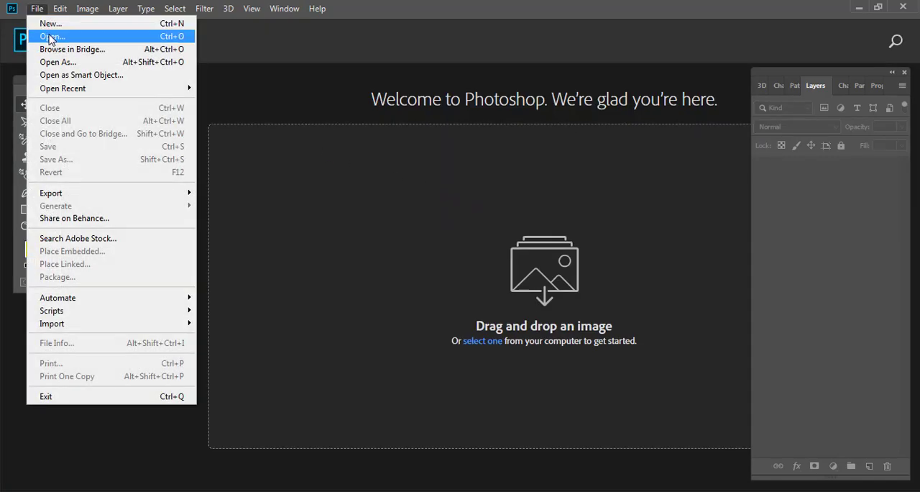
click(46, 35)
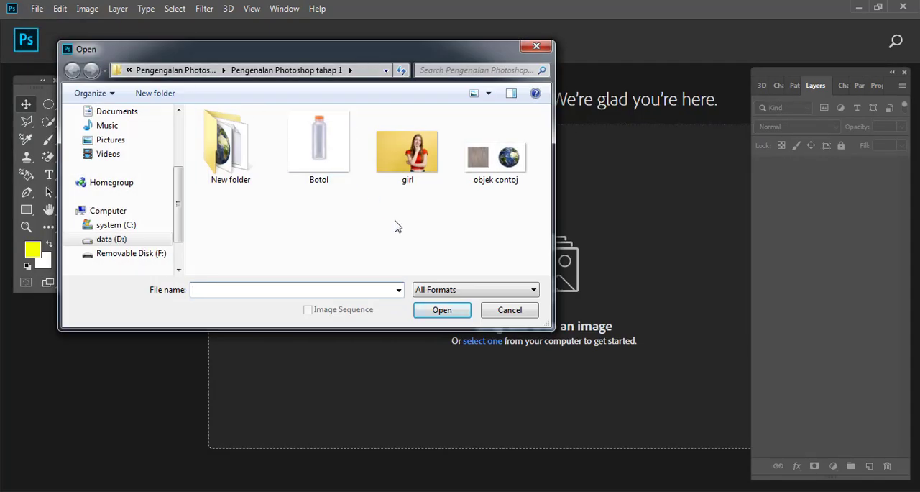
double_click(414, 154)
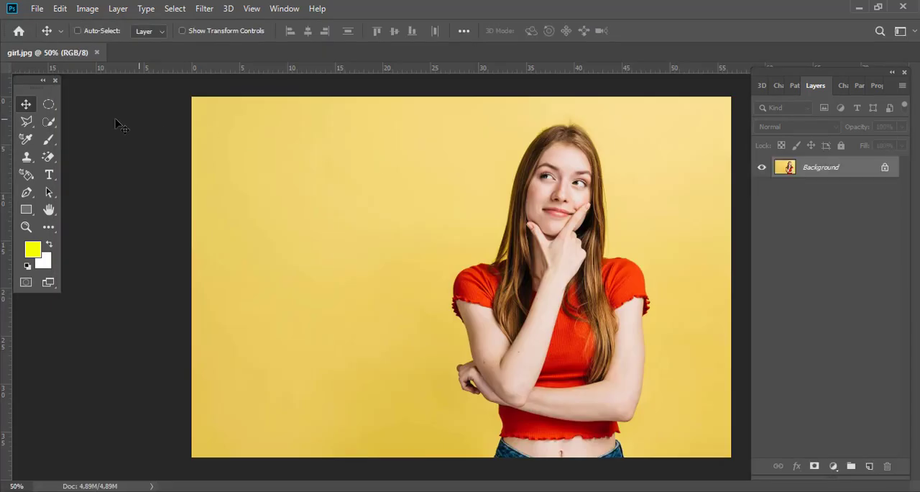
- Start a Polygonal Lasso outline of the woman at her jeans' waist and trace around her left elbow and up that arm
click(27, 123)
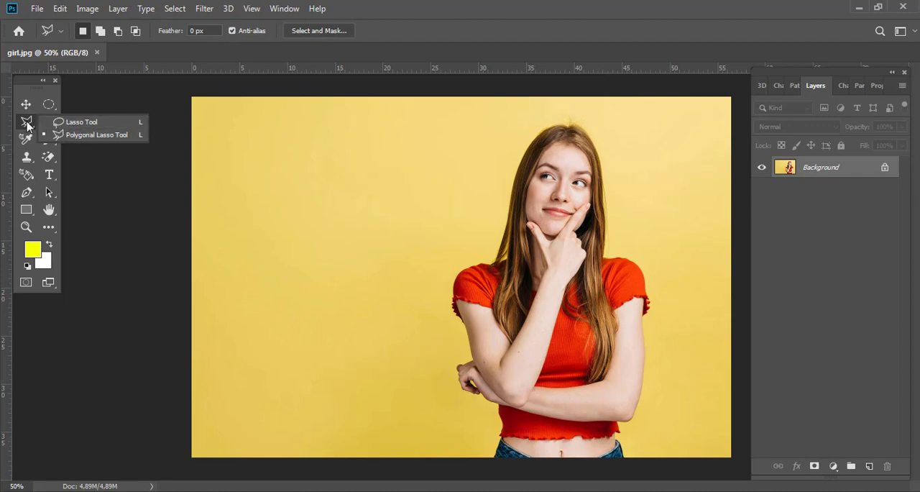
click(27, 124)
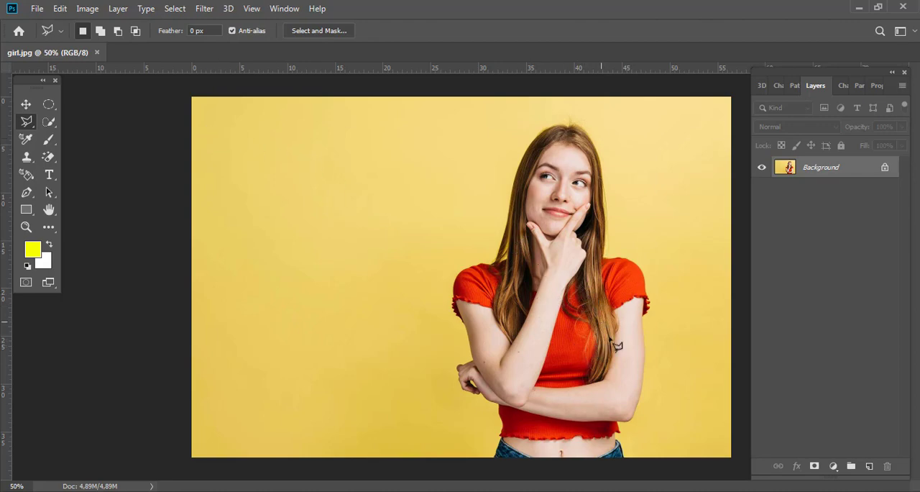
ctrl+click(621, 439)
mouse_move(621, 441)
mouse_down()
mouse_move(636, 432)
mouse_move(501, 342)
mouse_up()
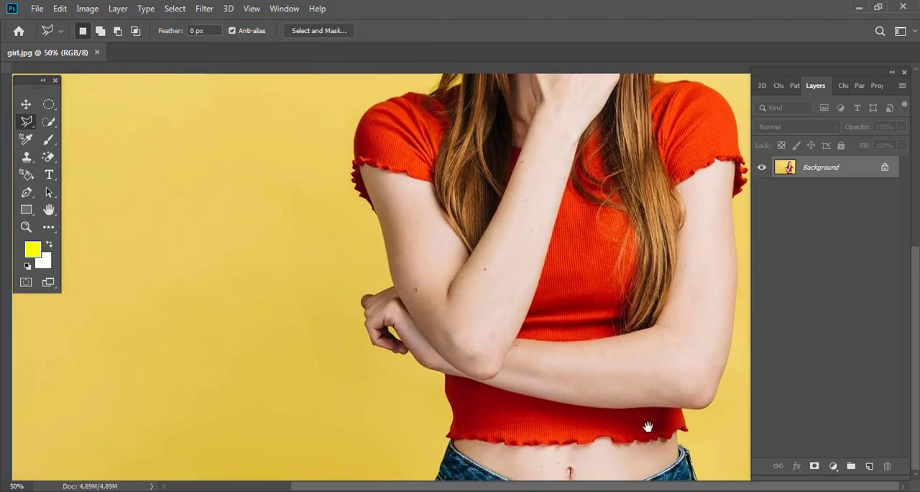
key(ctrl+r)
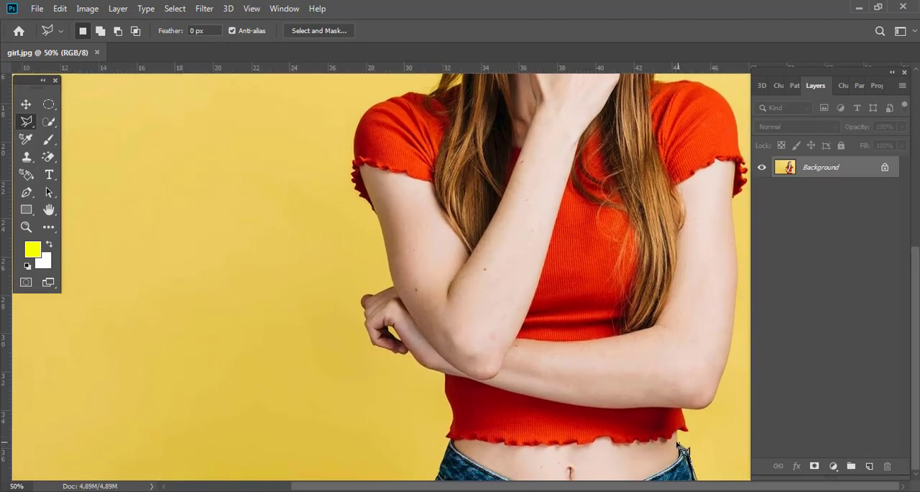
click(681, 447)
click(682, 411)
click(690, 409)
key(space)
drag(657, 417, 657, 465)
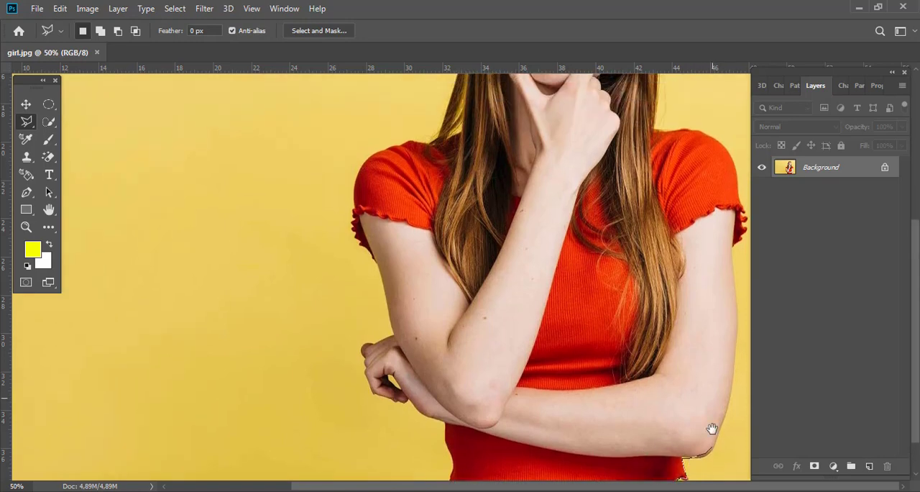
click(729, 397)
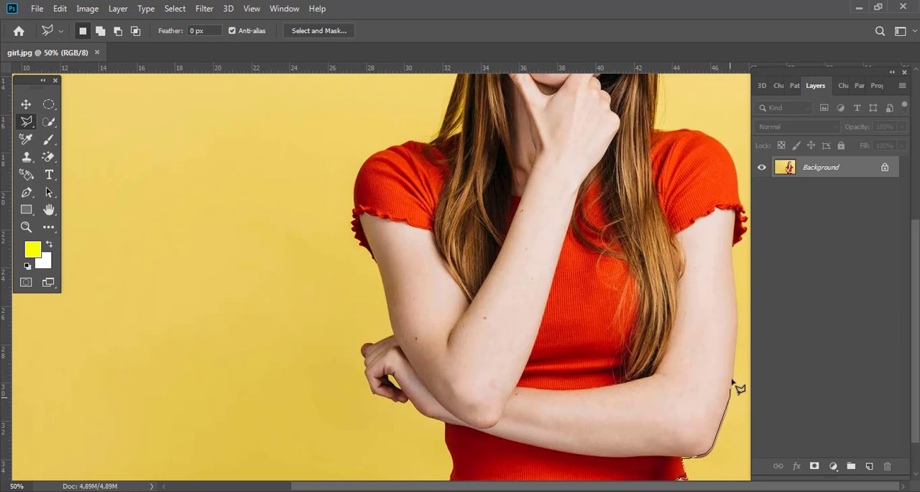
click(737, 332)
- Continue the polygonal outline around her left shoulder, hair, right arm and waist, and close the selection along the image's bottom edge
scroll(655, 133, up, 5)
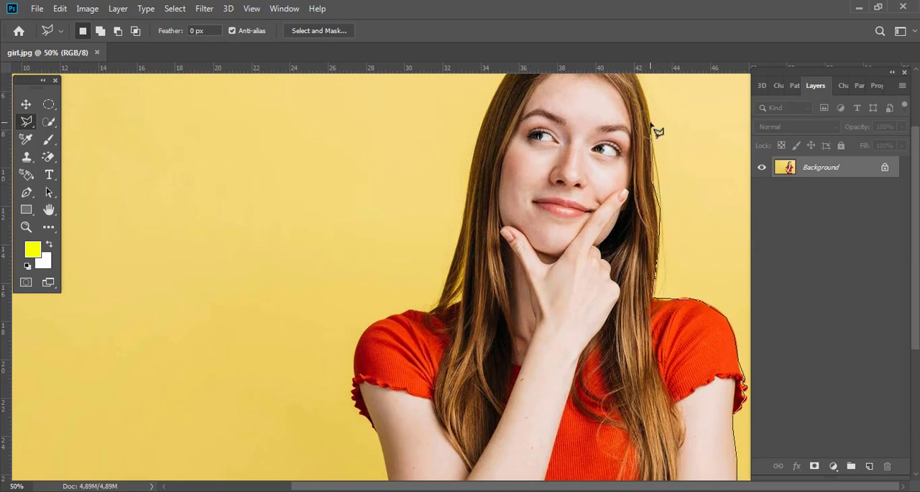
scroll(655, 131, up, 2)
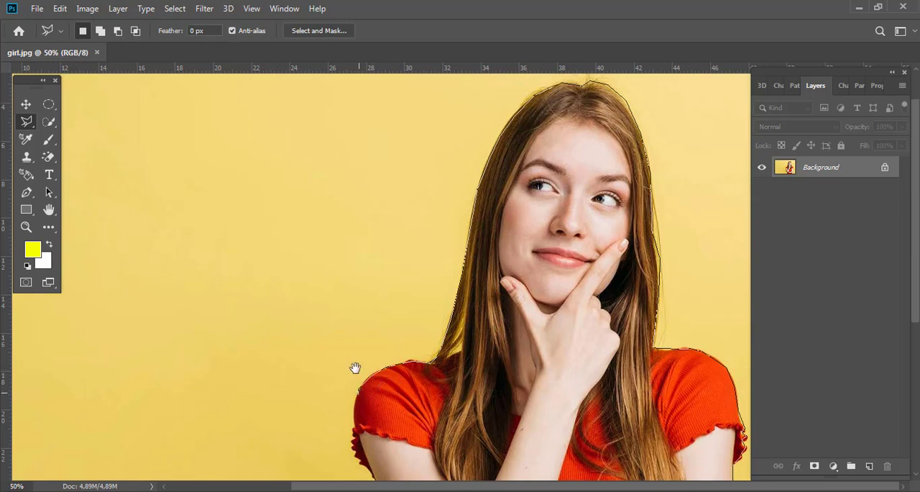
scroll(355, 366, down, 5)
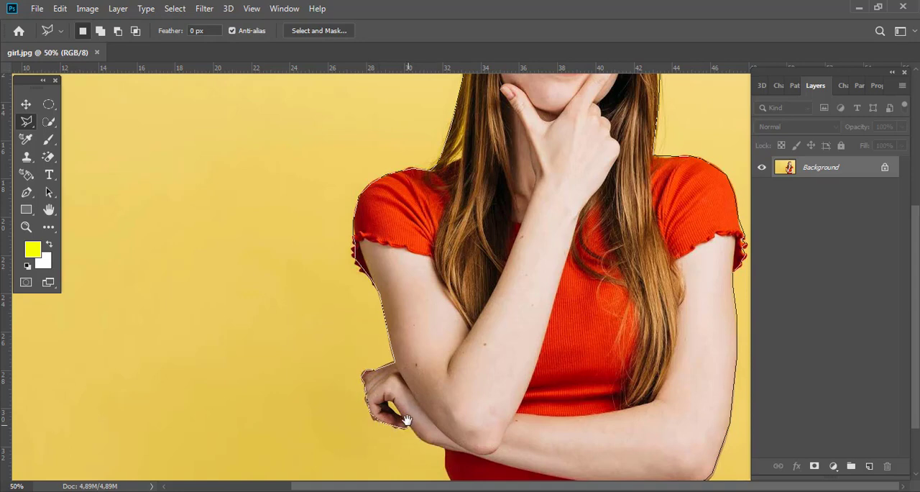
drag(407, 420, 404, 345)
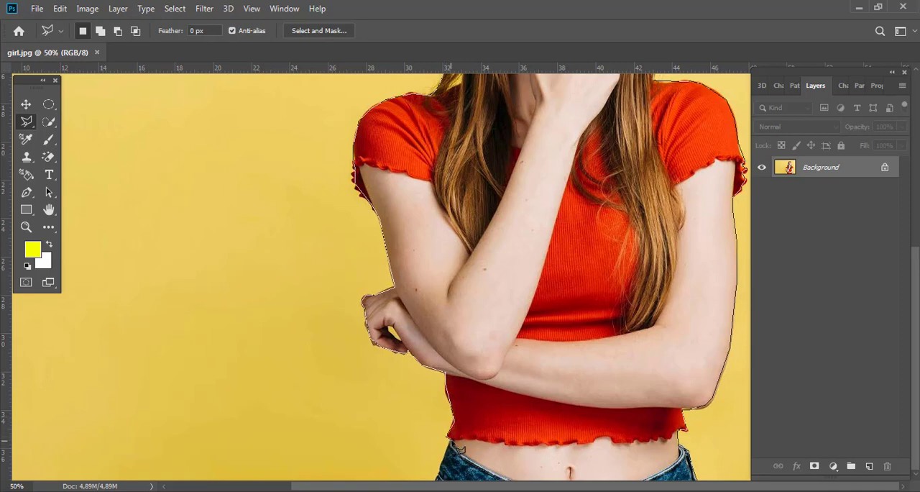
drag(452, 441, 452, 342)
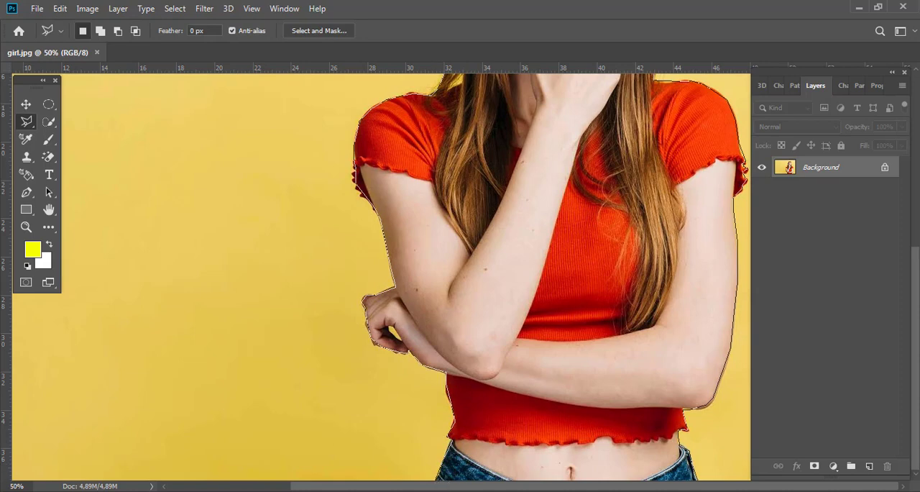
click(699, 484)
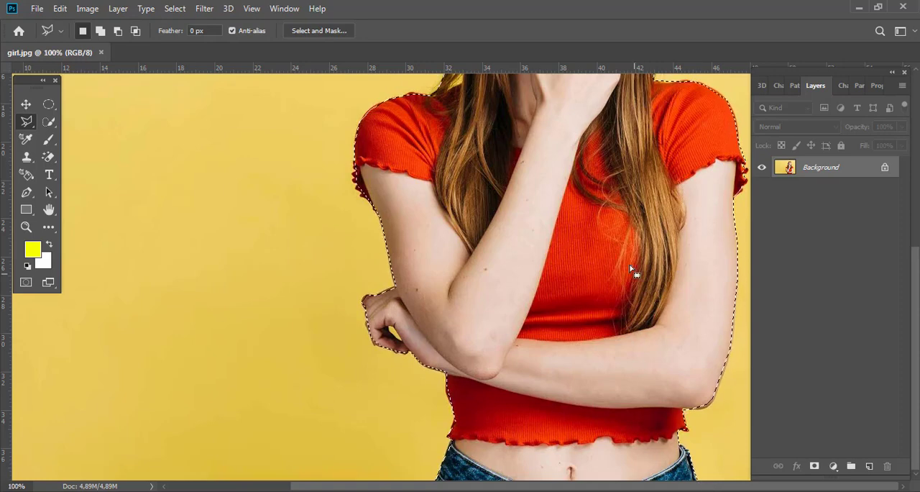
- Copy the selected woman from the Background to a new layer and hide the Background
key(ctrl+minus)
key(ctrl+minus)
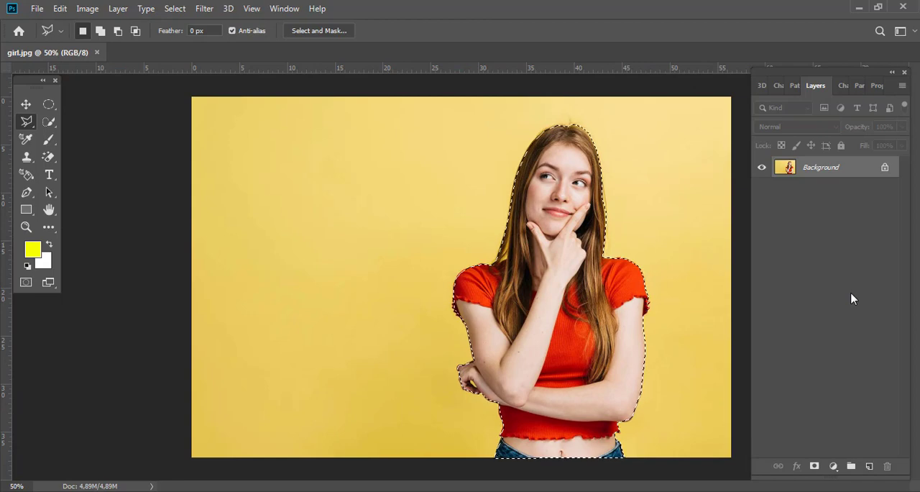
key(ctrl+j)
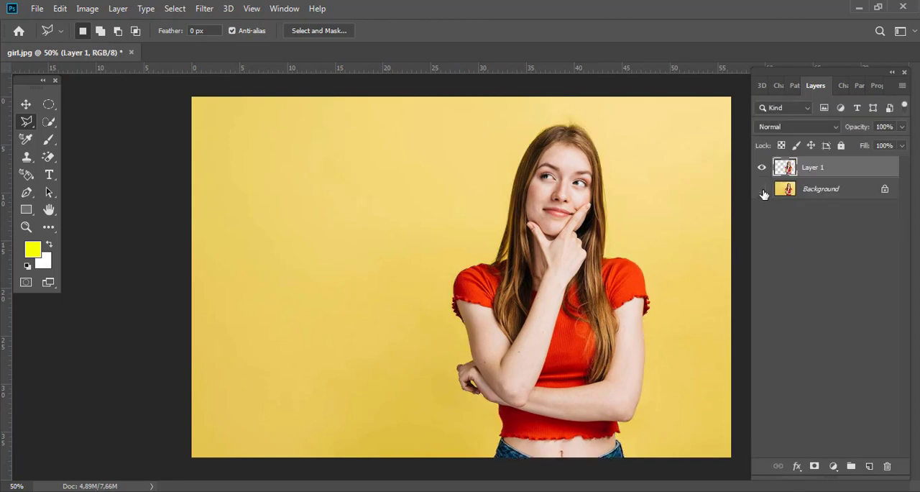
click(762, 188)
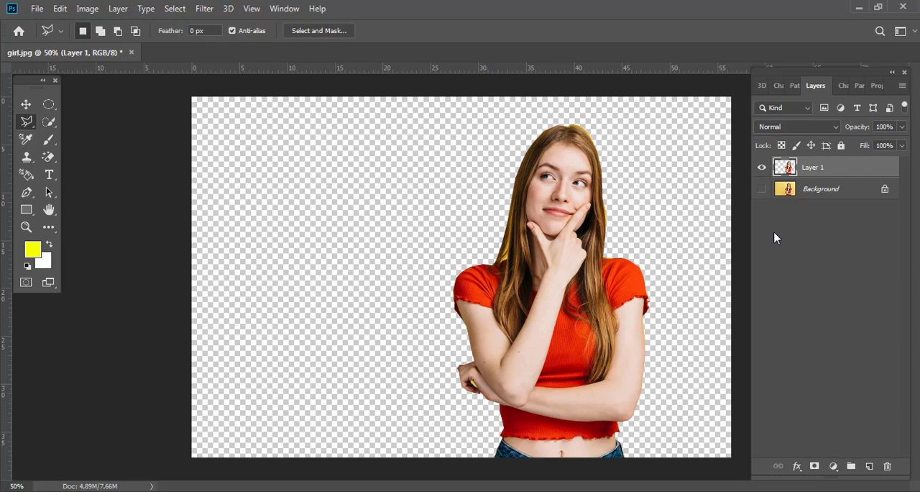
- Show the Background with the Layer 1 cutout hidden, and switch to the freehand Lasso Tool
click(762, 188)
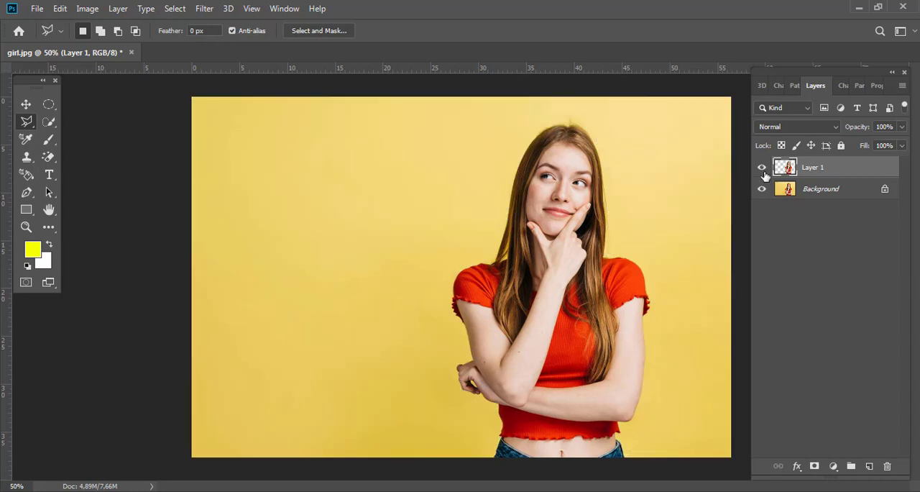
click(763, 170)
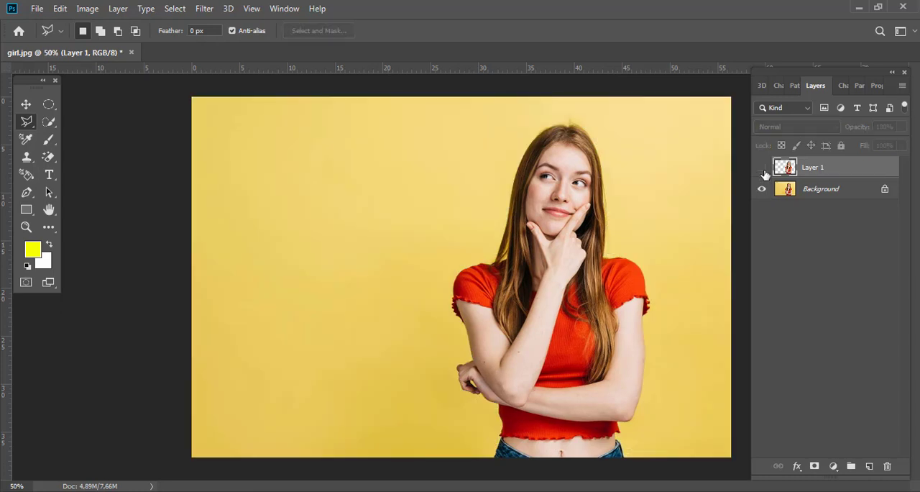
right_click(26, 124)
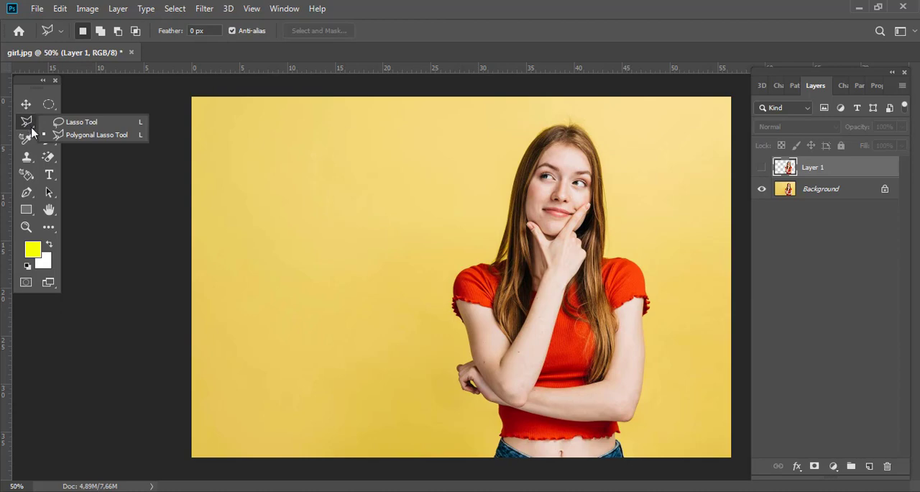
click(71, 127)
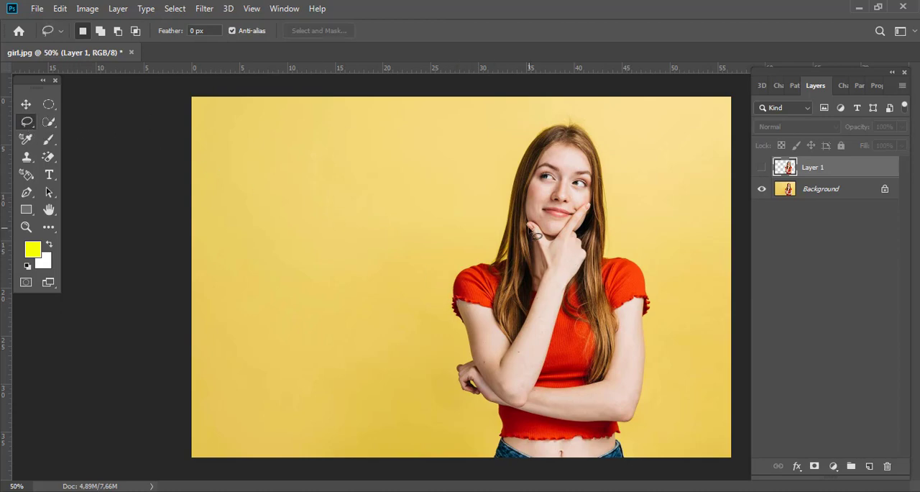
- Try a freehand Lasso outline from the top of the woman's hair down to her left sleeve
drag(540, 188, 577, 260)
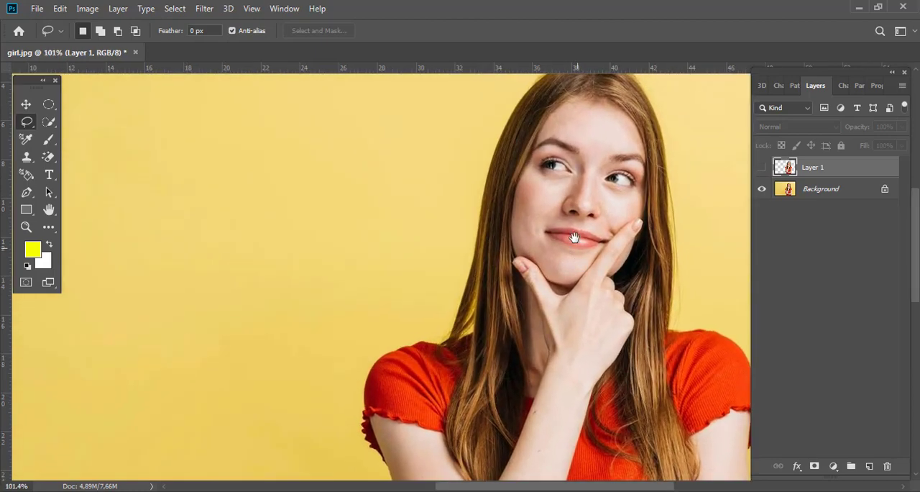
drag(562, 228, 463, 277)
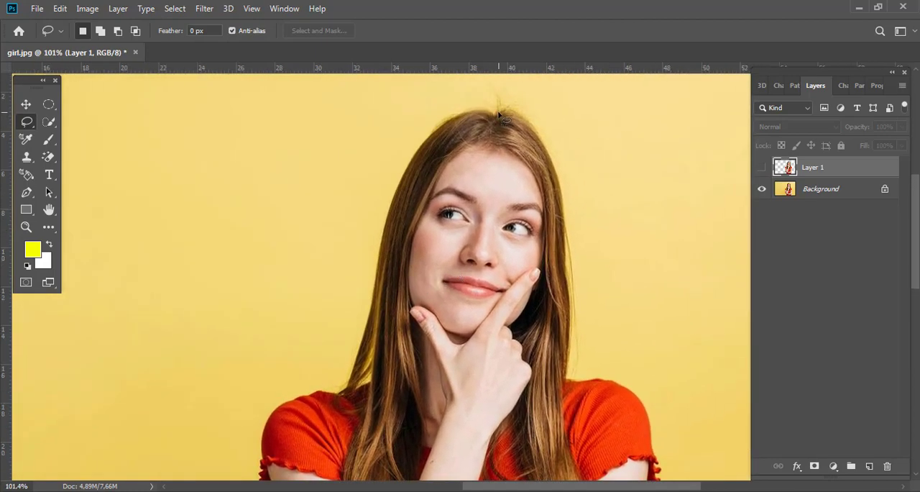
mouse_move(508, 113)
mouse_down()
mouse_move(557, 176)
mouse_move(568, 232)
mouse_move(566, 378)
mouse_move(624, 388)
mouse_move(644, 405)
mouse_move(638, 451)
mouse_up()
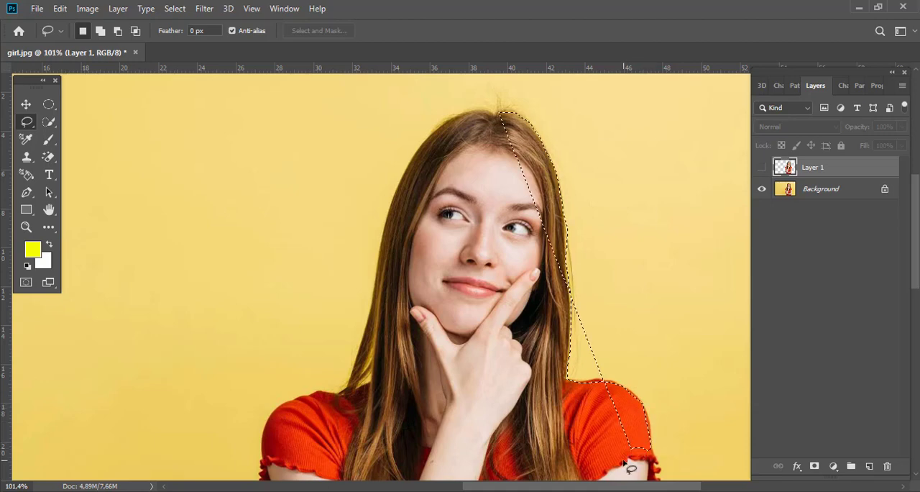
- Draw a freehand Lasso selection around the whole woman, from the top of her head around both arms and the jeans
ctrl+alt+click(448, 292)
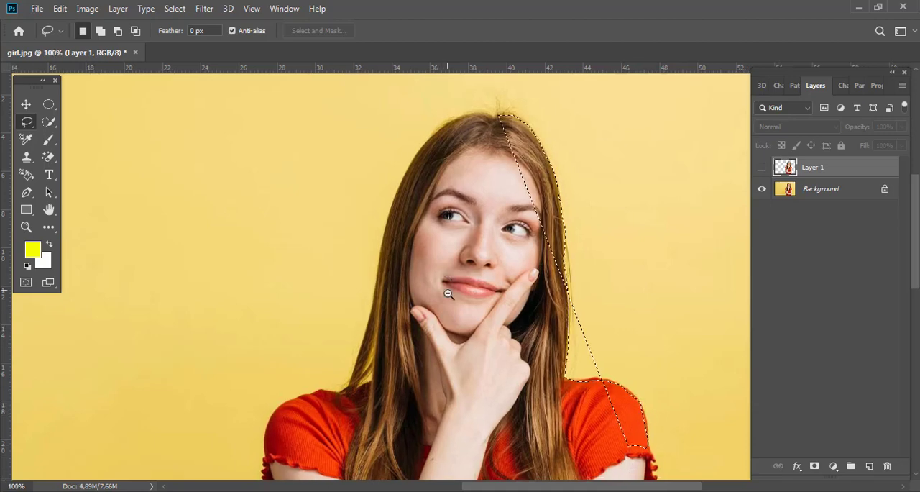
ctrl+alt+click(451, 295)
ctrl+alt+click(451, 295)
drag(543, 316, 516, 235)
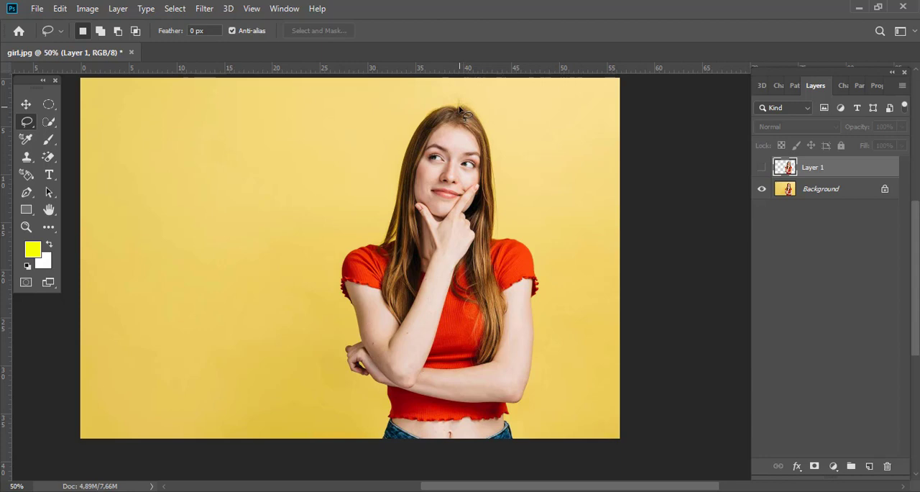
mouse_move(468, 114)
mouse_down()
mouse_move(489, 152)
mouse_move(494, 227)
mouse_move(529, 251)
mouse_move(537, 281)
mouse_move(529, 381)
mouse_move(523, 399)
mouse_move(505, 405)
mouse_move(511, 440)
mouse_move(396, 444)
mouse_up()
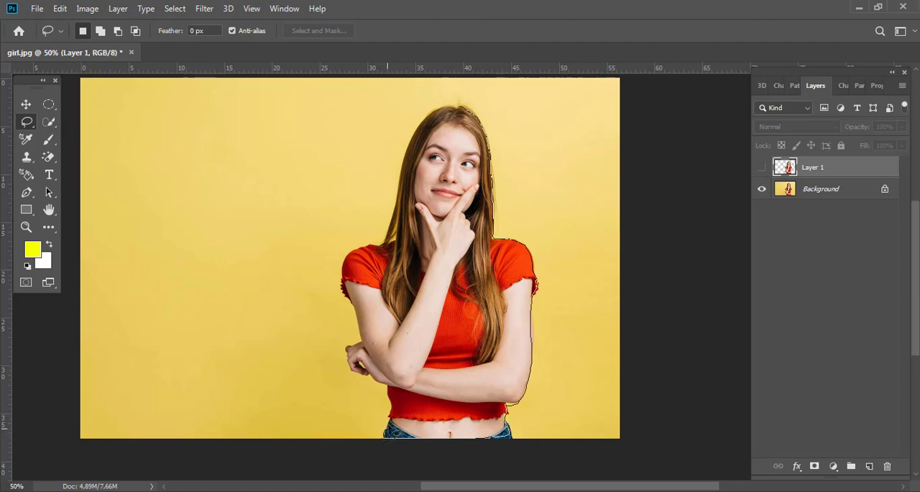
mouse_move(389, 424)
mouse_down()
mouse_move(396, 392)
mouse_move(350, 368)
mouse_move(346, 347)
mouse_move(364, 338)
mouse_move(343, 293)
mouse_move(343, 263)
mouse_move(360, 247)
mouse_move(384, 246)
mouse_move(415, 130)
mouse_move(463, 115)
mouse_up()
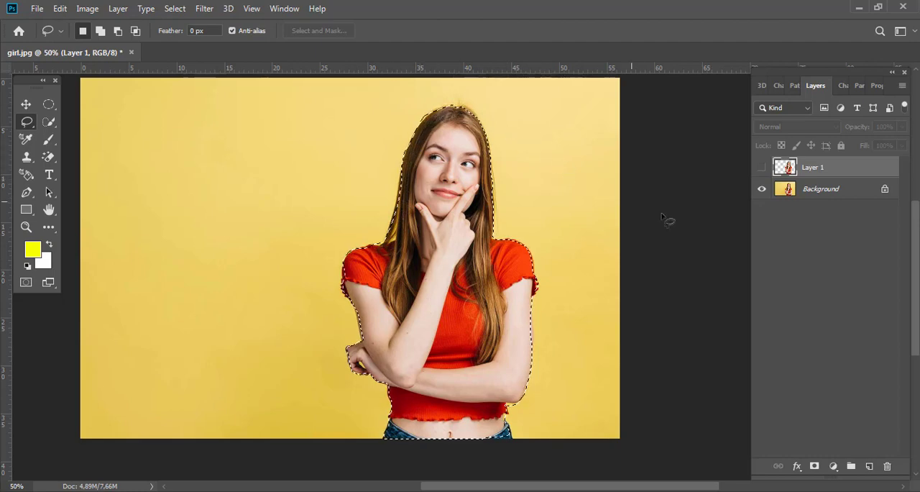
- Copy the lassoed woman from the Background layer to a new layer and hide the Background
click(821, 192)
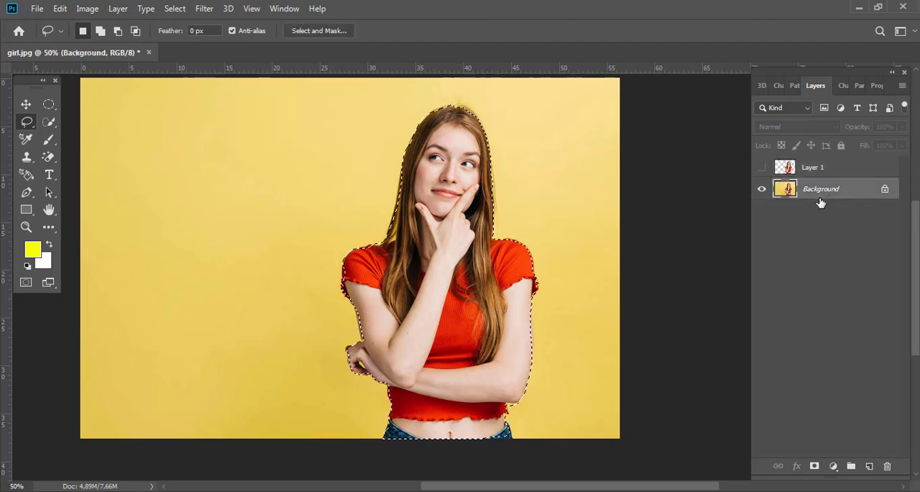
key(ctrl+j)
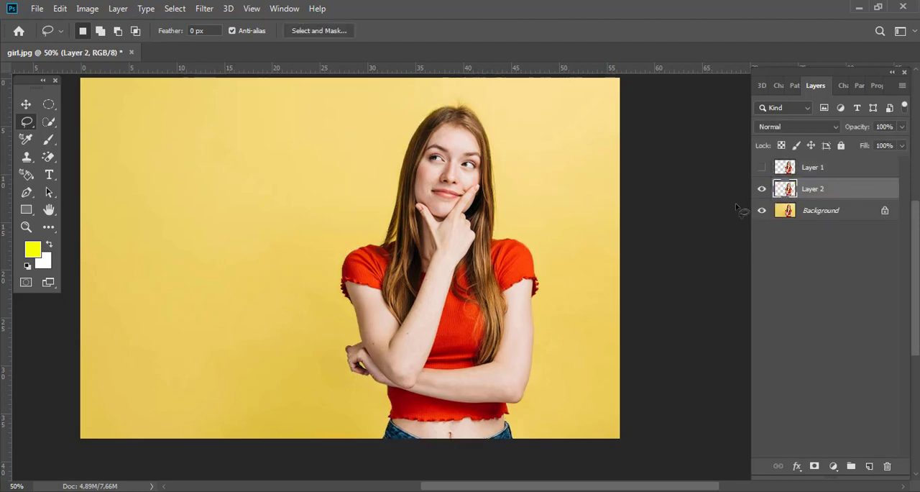
click(761, 210)
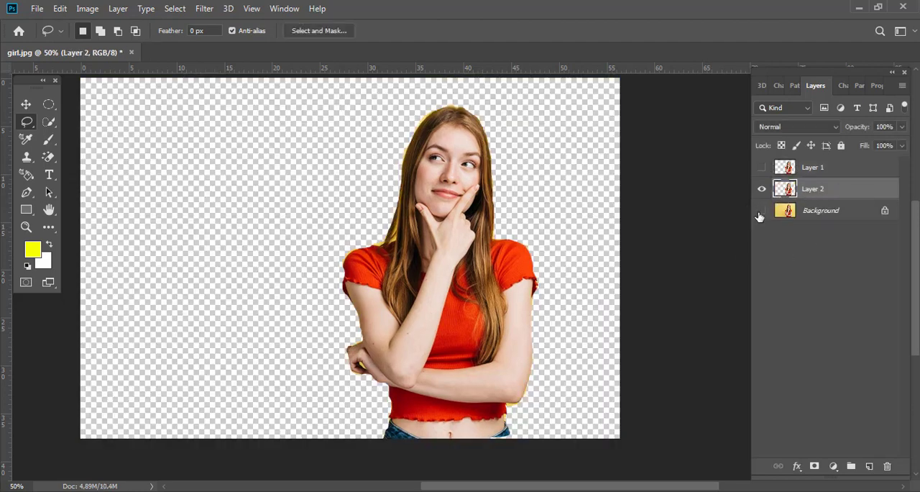
- Compare the two cutouts by toggling the visibility of Layer 1, and hide both cutout layers
click(761, 168)
click(762, 169)
click(761, 169)
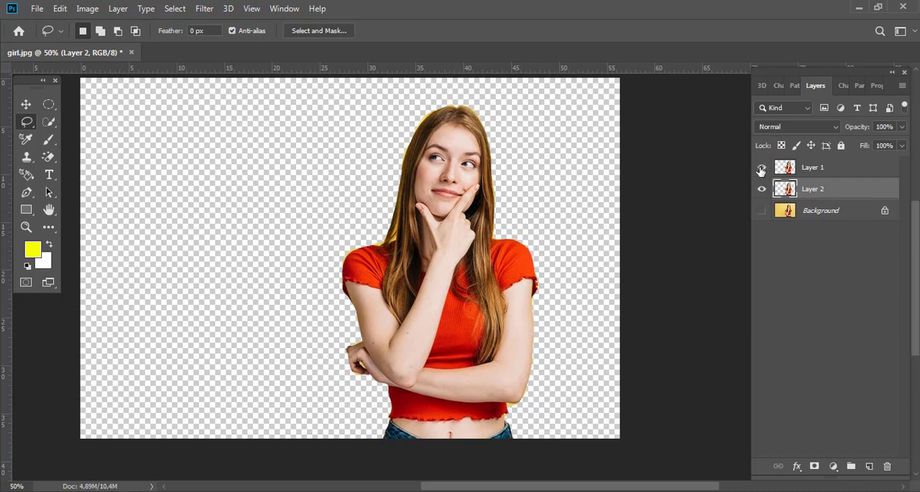
click(761, 169)
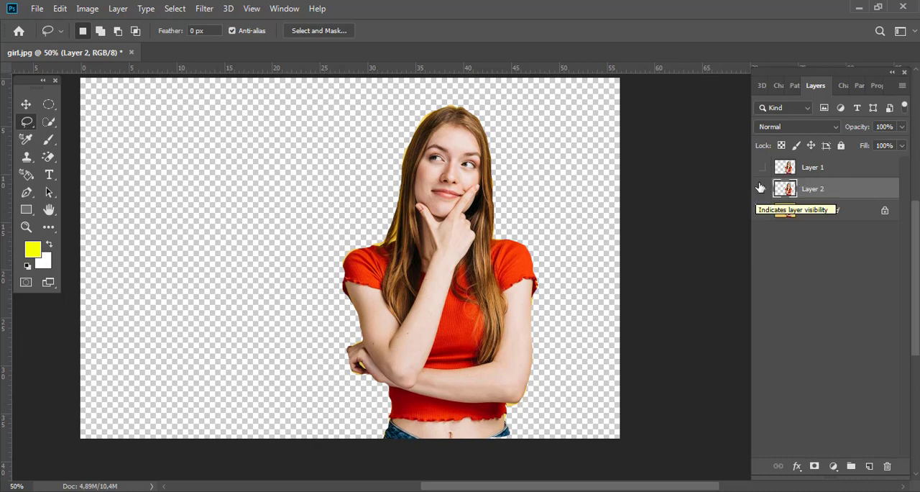
click(761, 187)
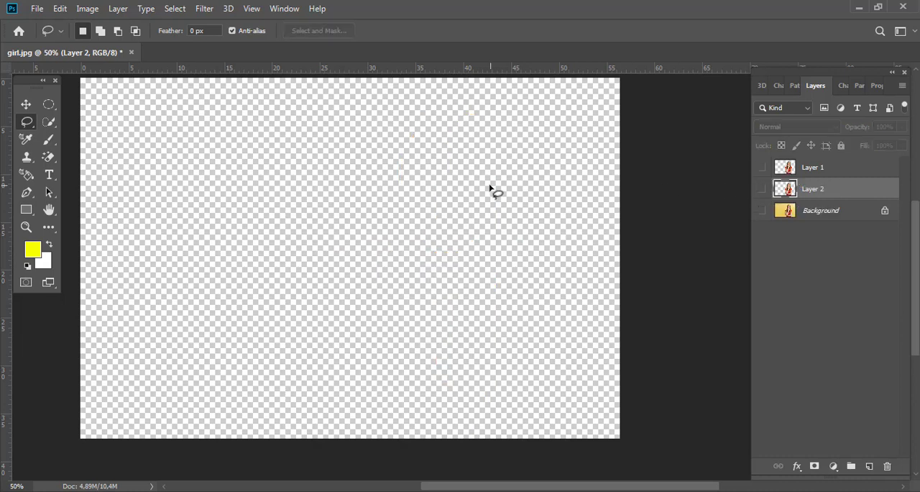
- Switch back to the Polygonal Lasso Tool and show both Layer 1 and Layer 2
right_click(22, 126)
click(79, 134)
click(761, 167)
click(761, 189)
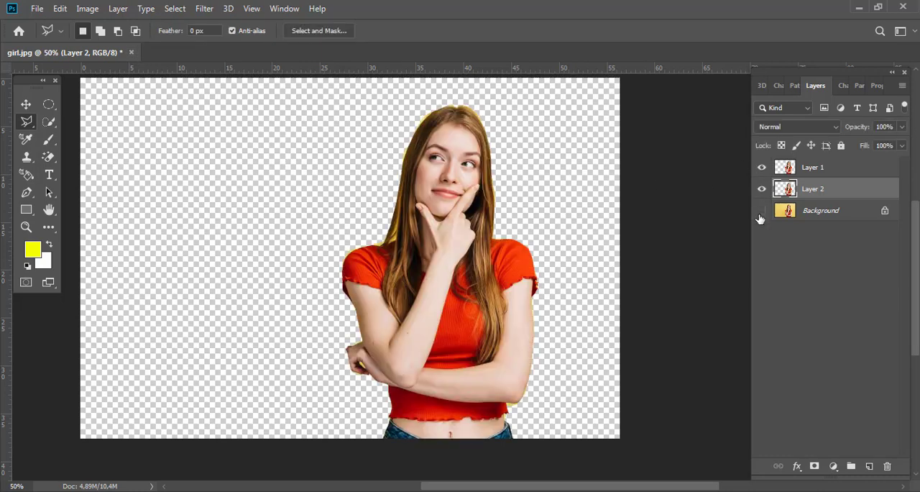
- Check the Background's visibility and close the "girl" image without saving changes
click(761, 210)
click(761, 214)
click(131, 54)
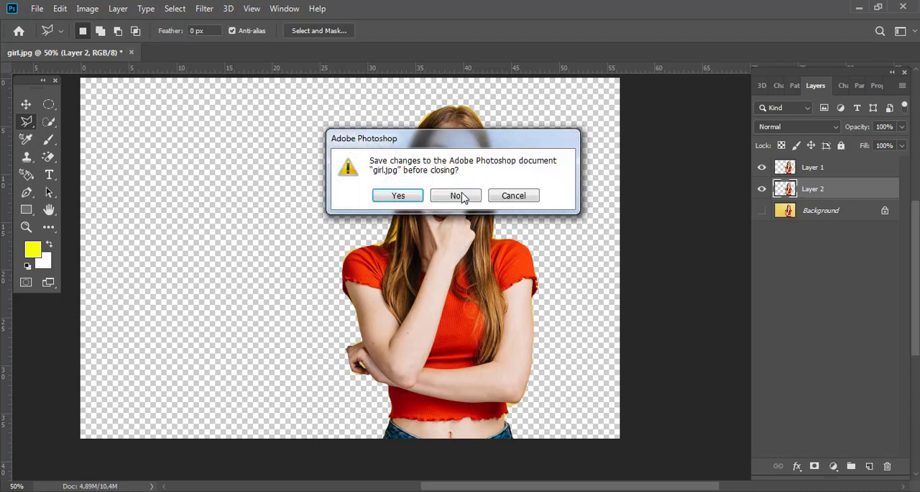
click(465, 196)
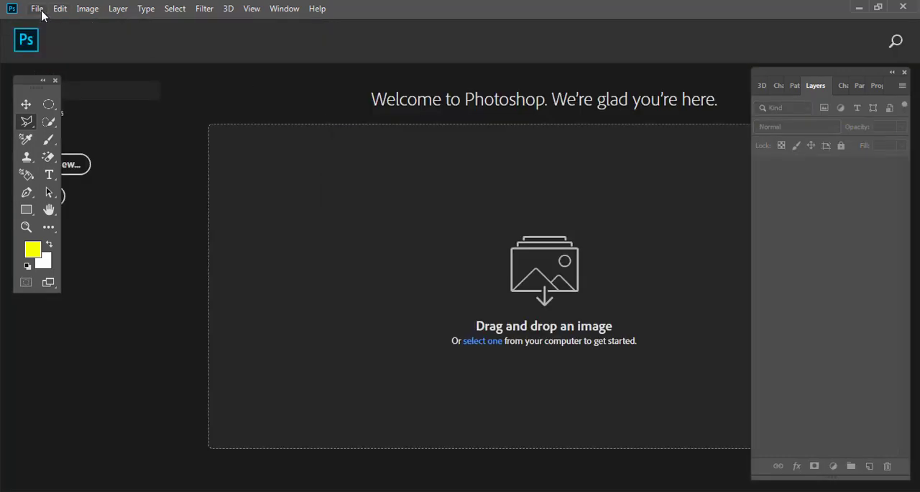
- Open the "objek contoj" image
click(37, 9)
click(41, 35)
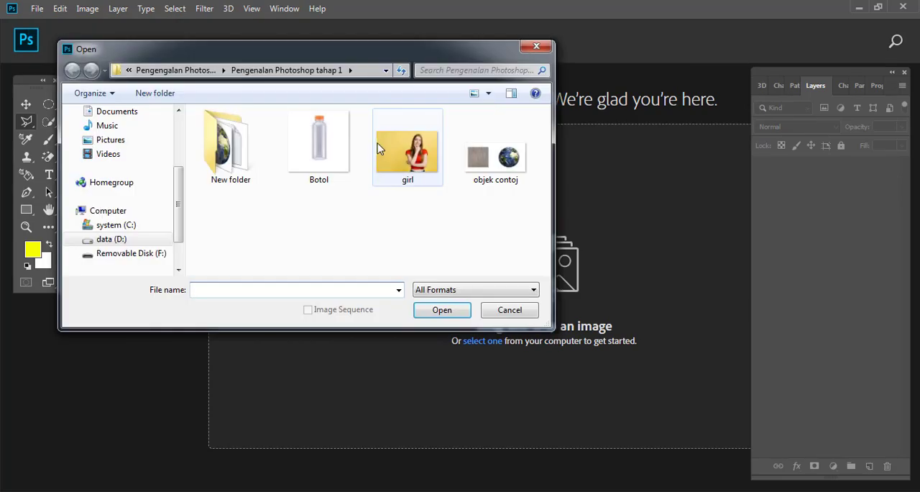
double_click(496, 154)
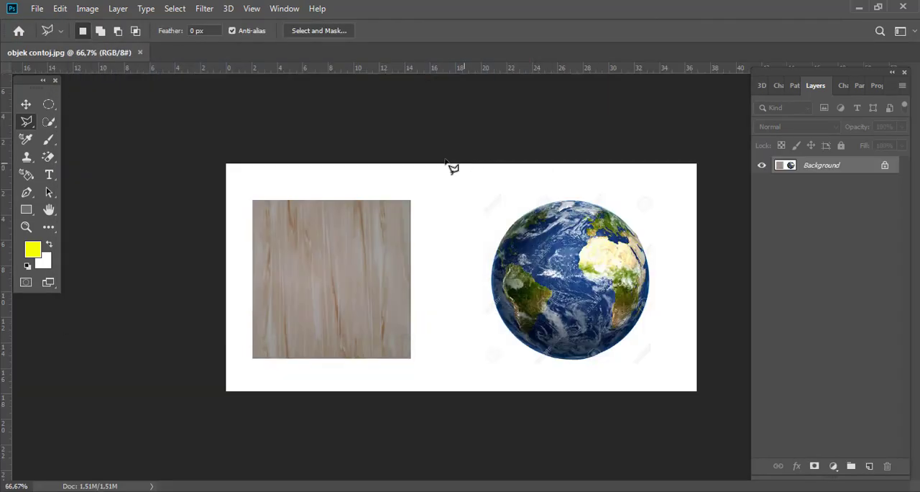
- Select the square wood panel corner by corner with the Polygonal Lasso Tool, copy it to a new layer and hide the Background
click(253, 202)
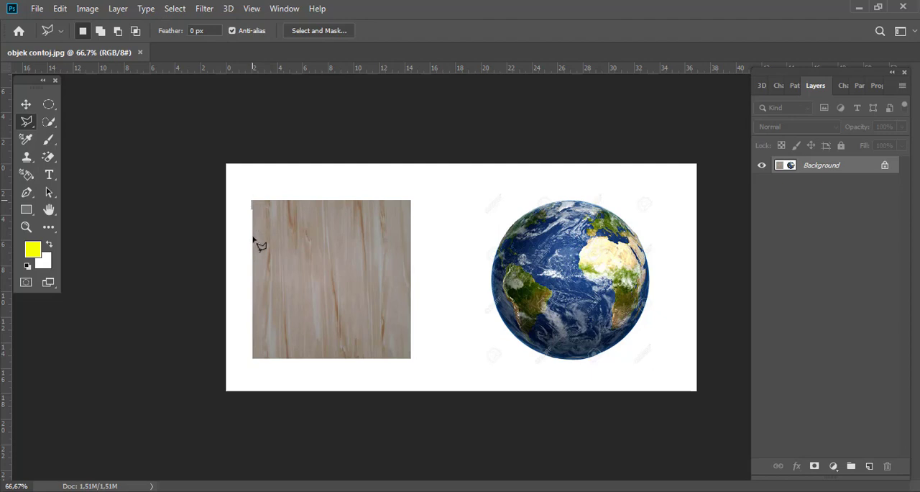
shift+click(261, 360)
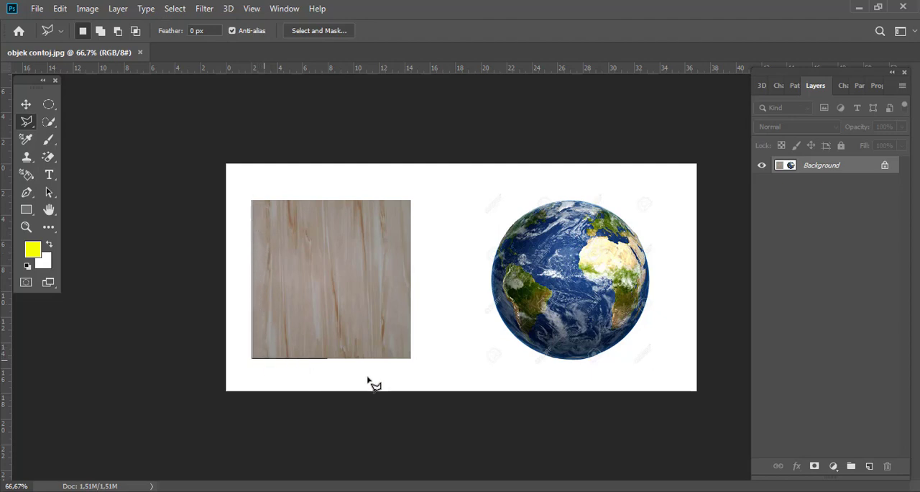
click(411, 360)
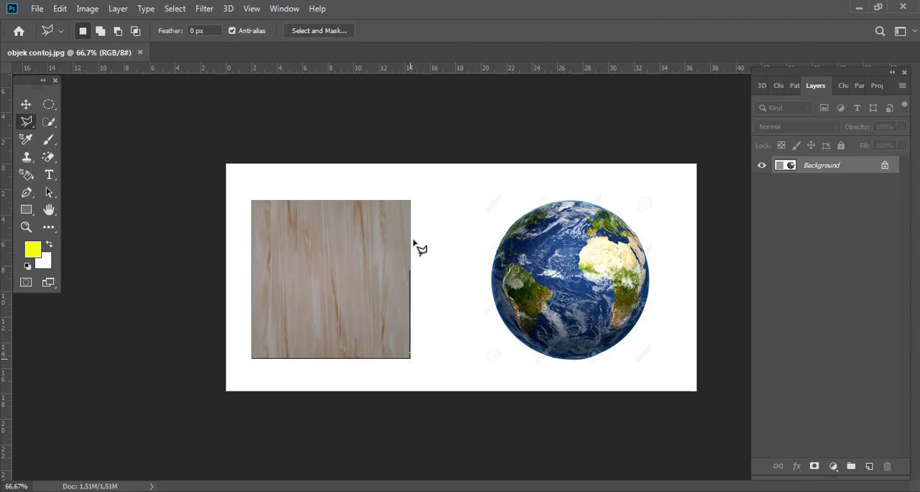
click(411, 201)
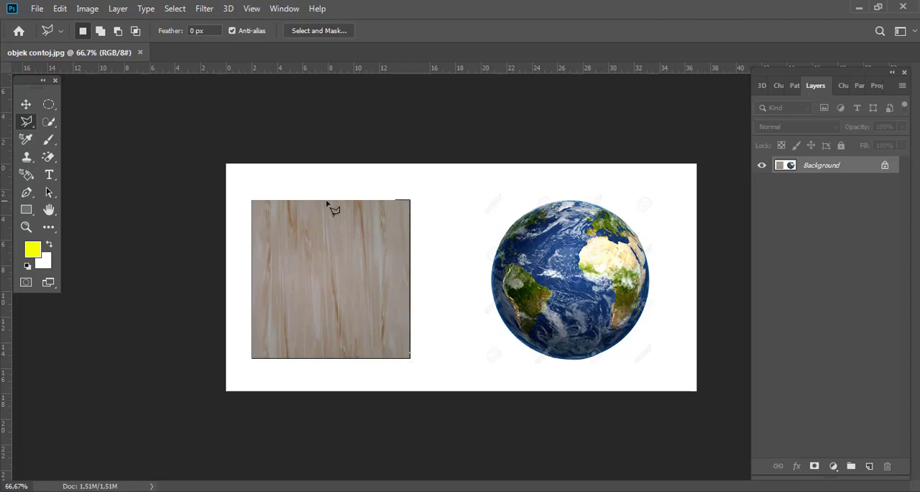
click(252, 202)
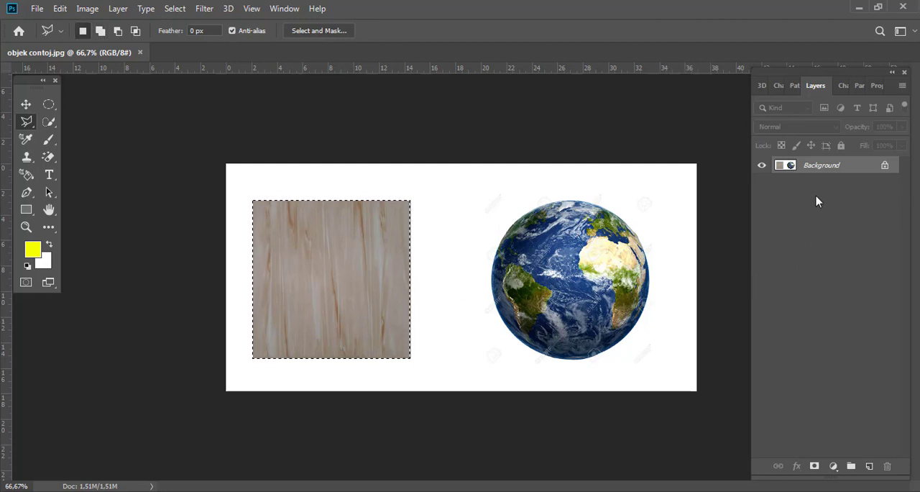
key(ctrl+j)
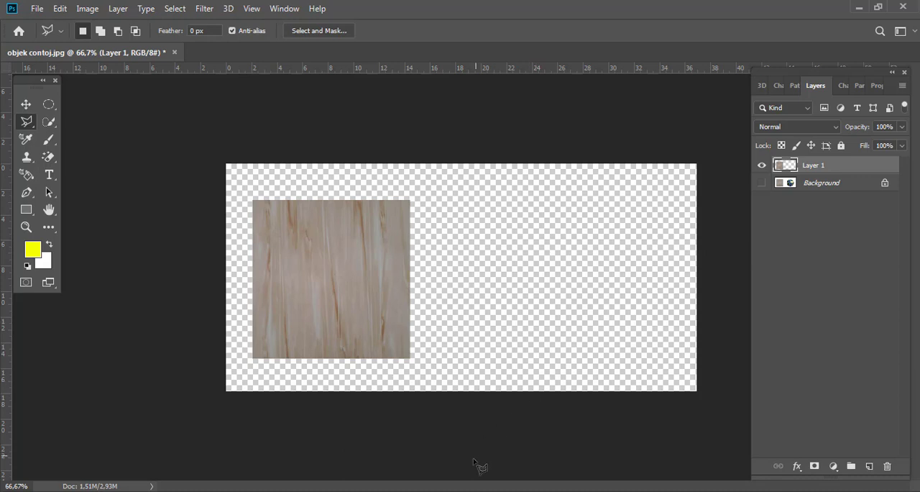
- Switch to the Magnetic Lasso Tool from the additional tools hidden in the toolbar
key(i)
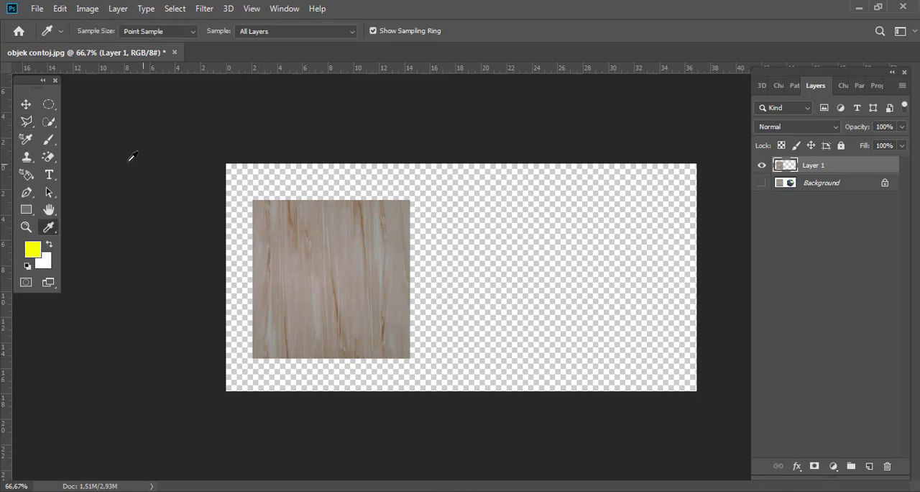
right_click(50, 236)
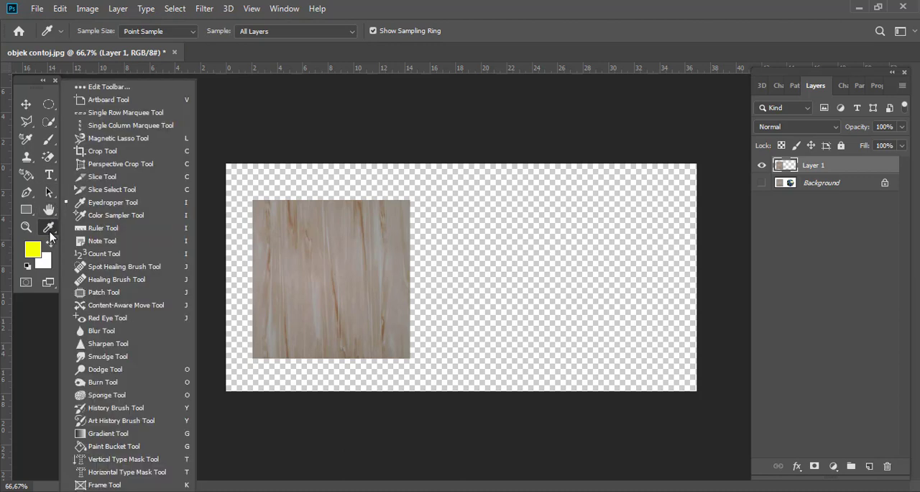
click(118, 138)
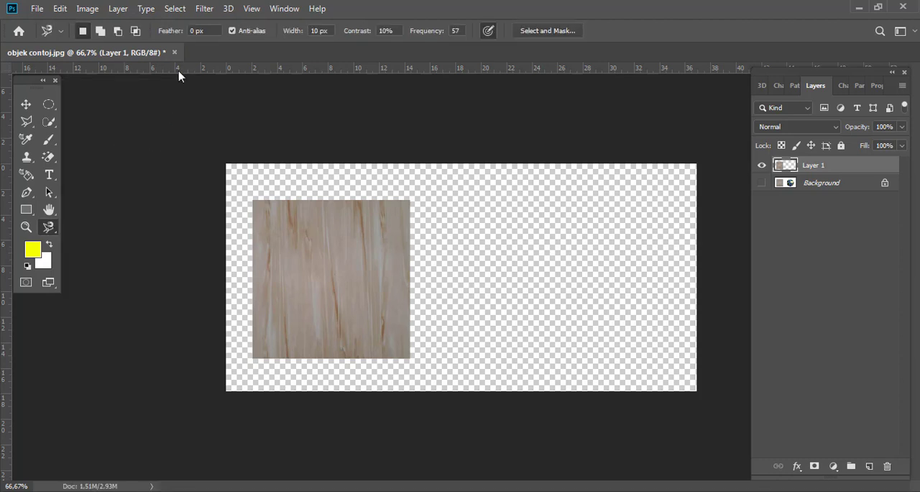
- Close the "objek contoj" image without saving changes and open the "Botol" image
click(174, 53)
click(460, 196)
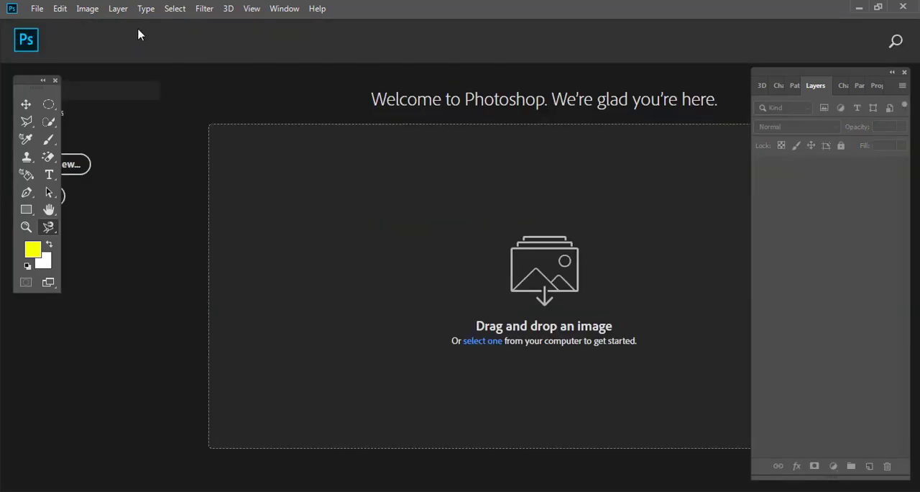
click(40, 8)
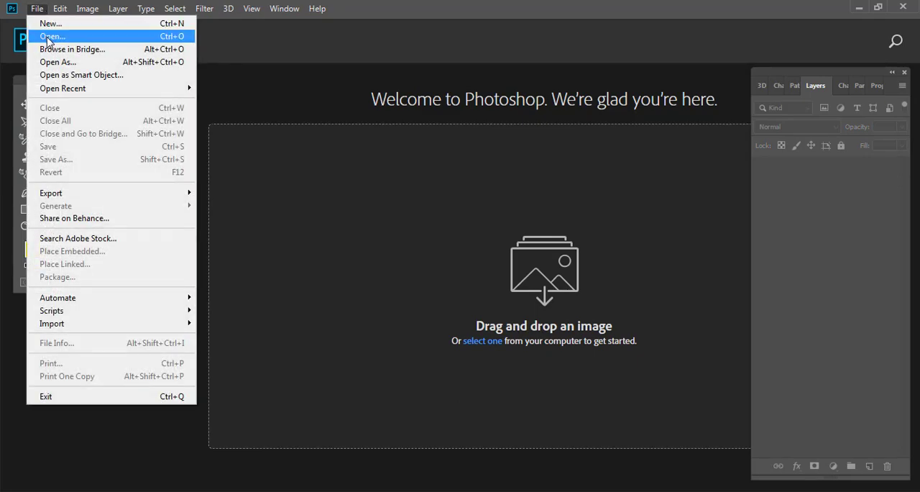
click(48, 36)
double_click(325, 143)
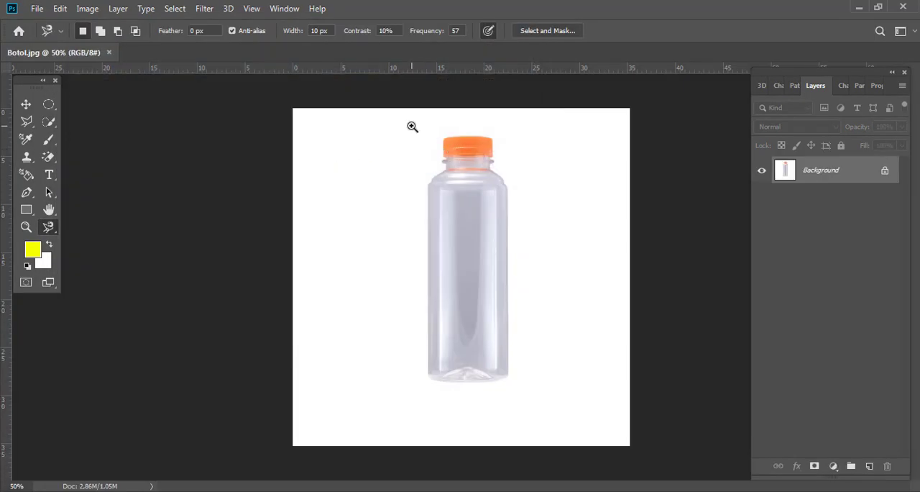
- Trace the whole outline of the bottle, including its orange cap, with the Magnetic Lasso Tool to select it
drag(412, 126, 443, 115)
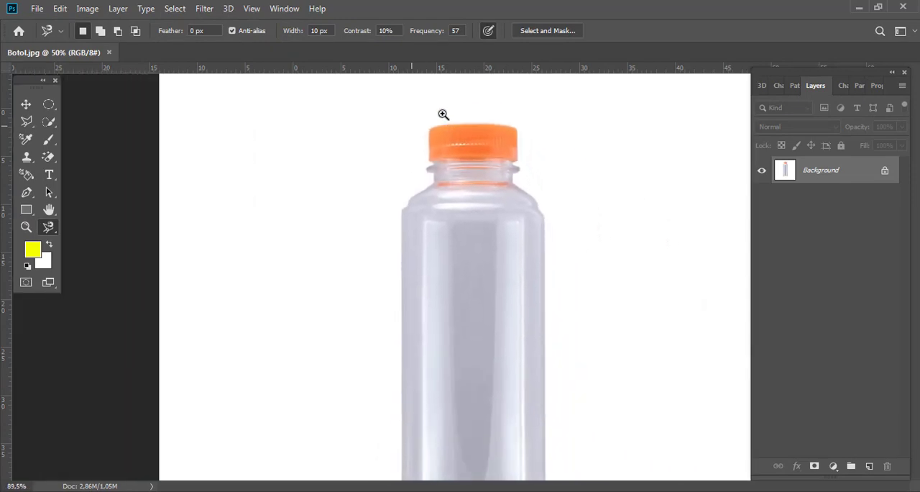
drag(492, 231, 485, 212)
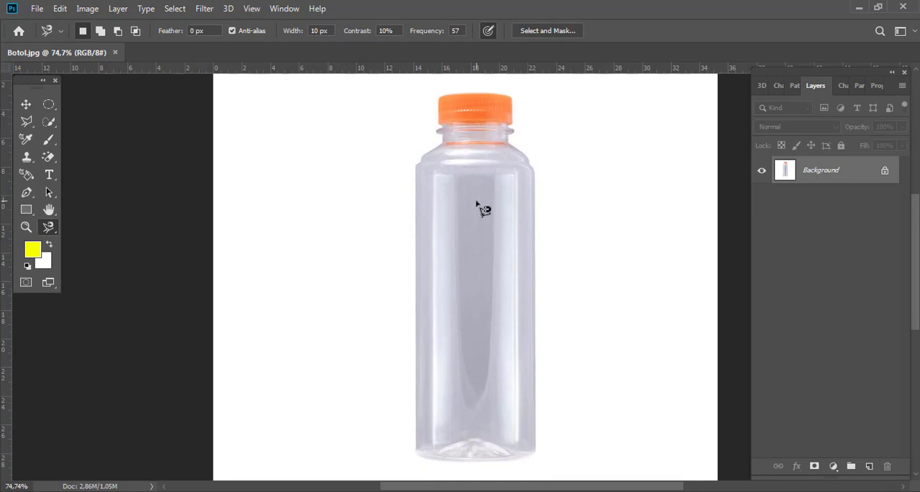
click(535, 189)
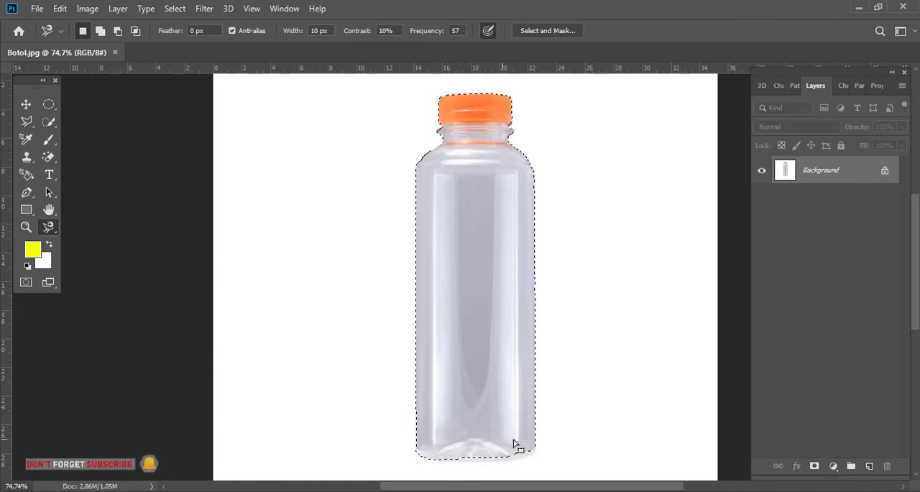
- Add the missed strip along the bottle's bottom edge to the selection with the Polygonal Lasso Tool
click(26, 122)
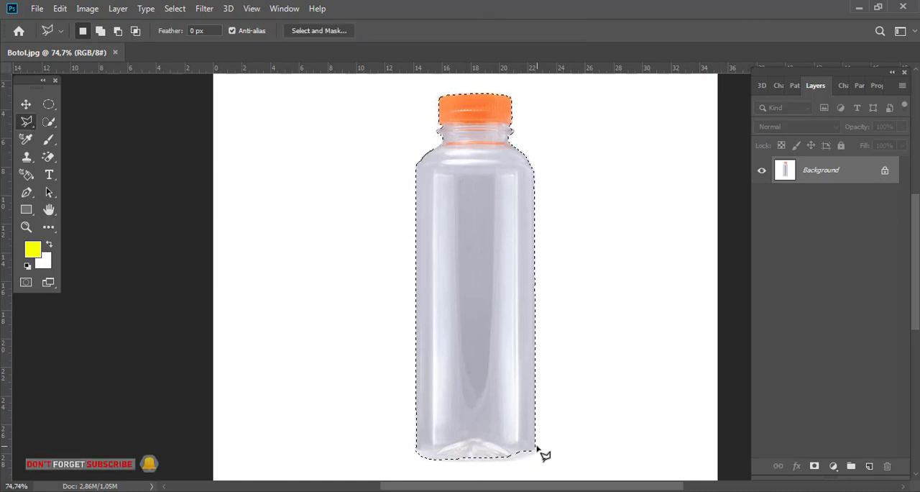
key(shift)
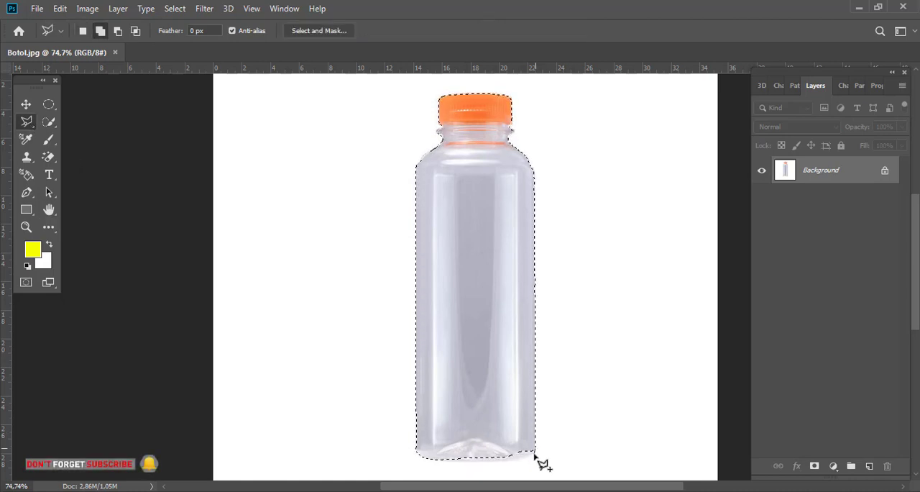
click(536, 452)
click(525, 458)
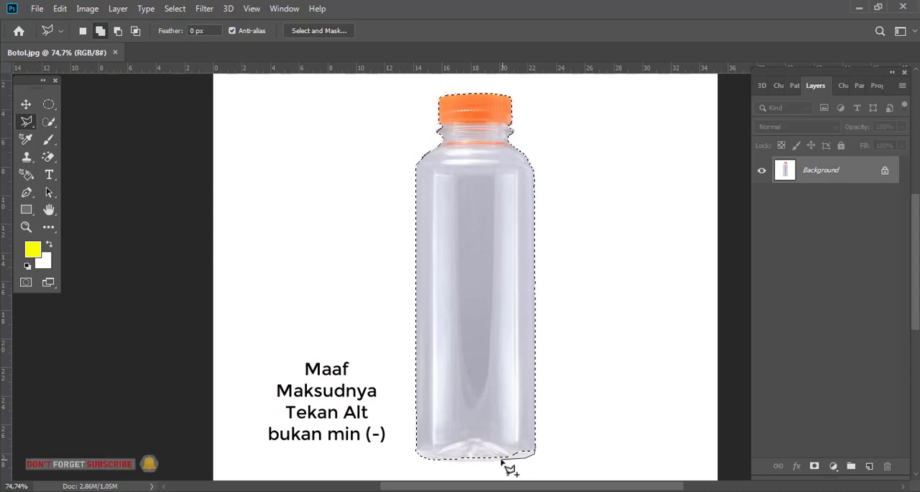
click(447, 460)
double_click(495, 437)
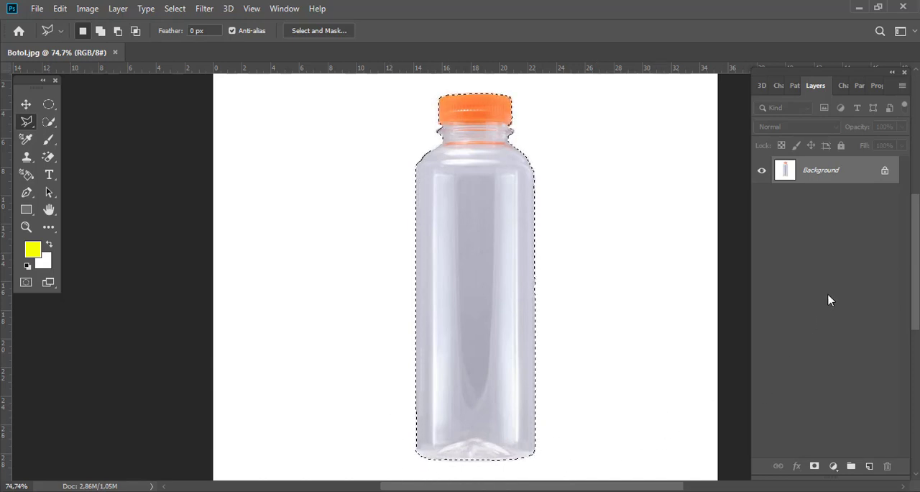
- Copy the selected bottle to a new layer and hide the Background
key(ctrl+j)
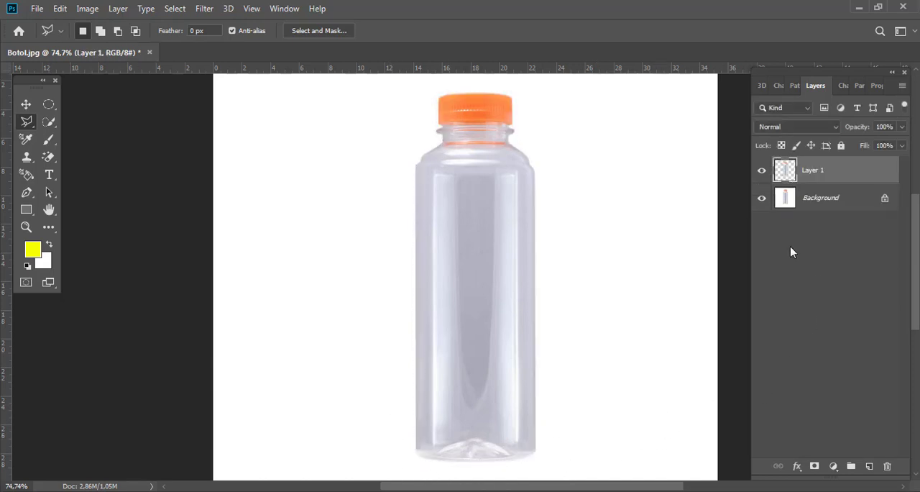
click(762, 199)
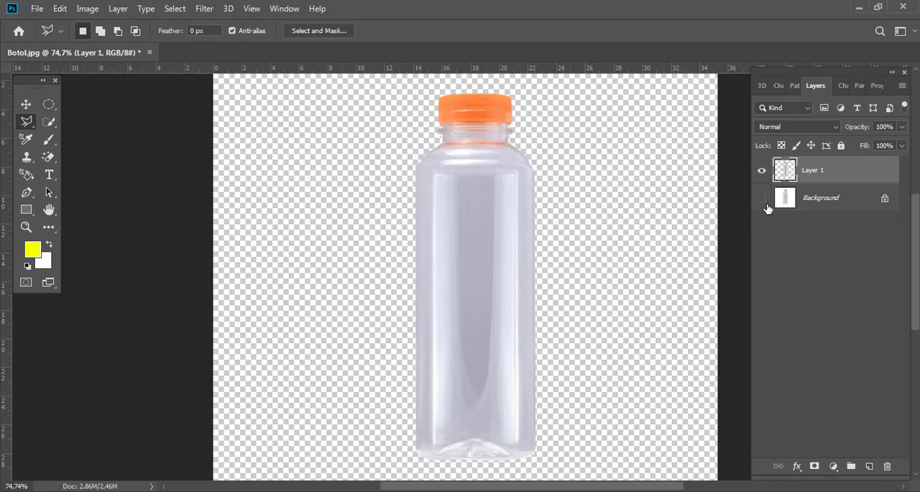